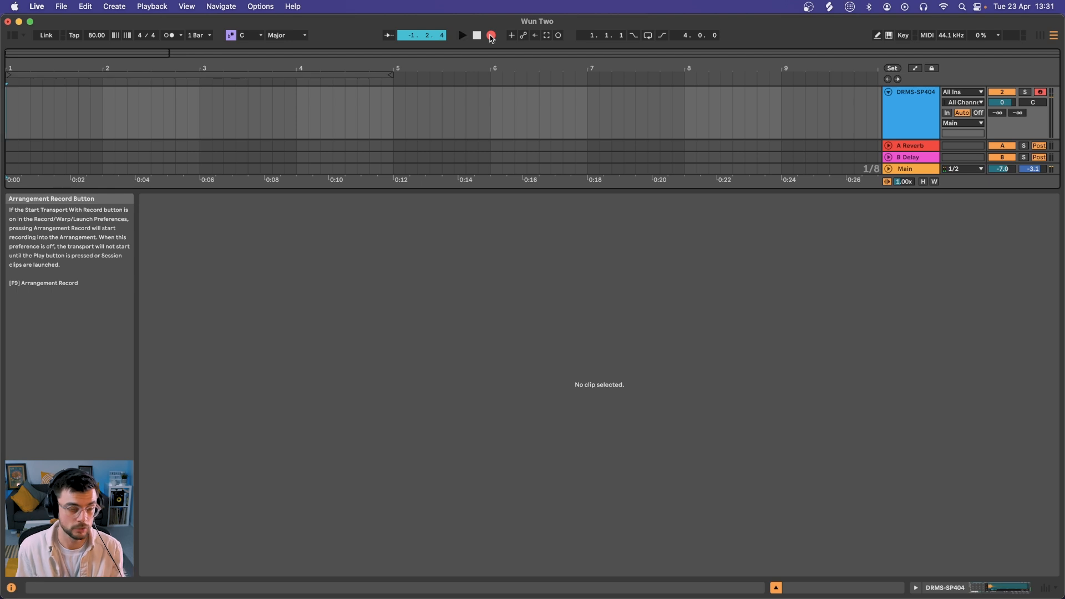
# Record a drum pattern of about two bars on the DRMS-SP404 track and nudge the kick and hat notes at bar 2 towards the beat
pyautogui.click(491, 35)
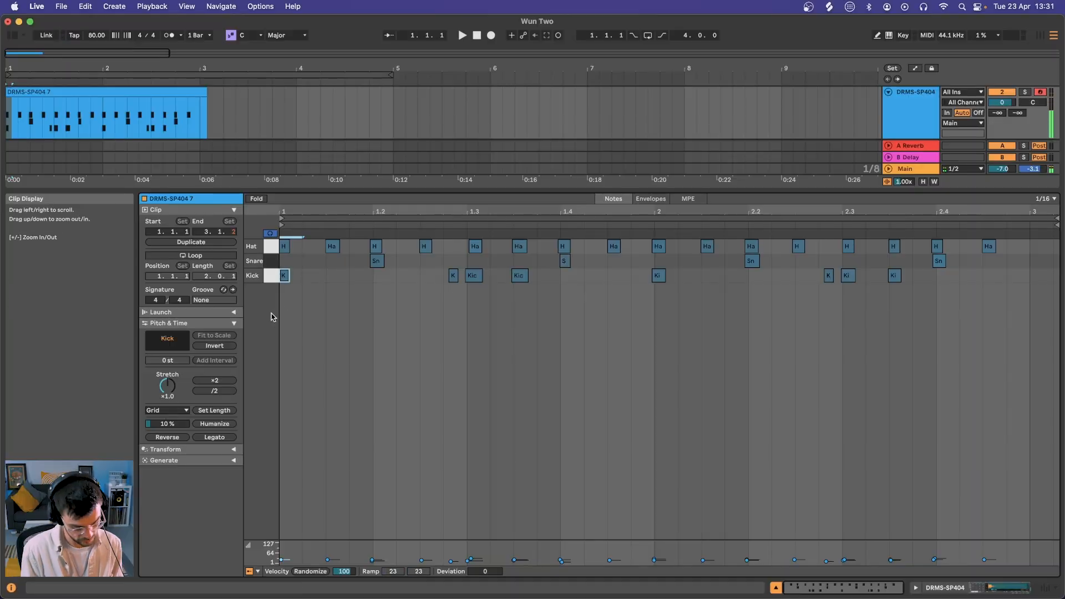
pyautogui.click(659, 276)
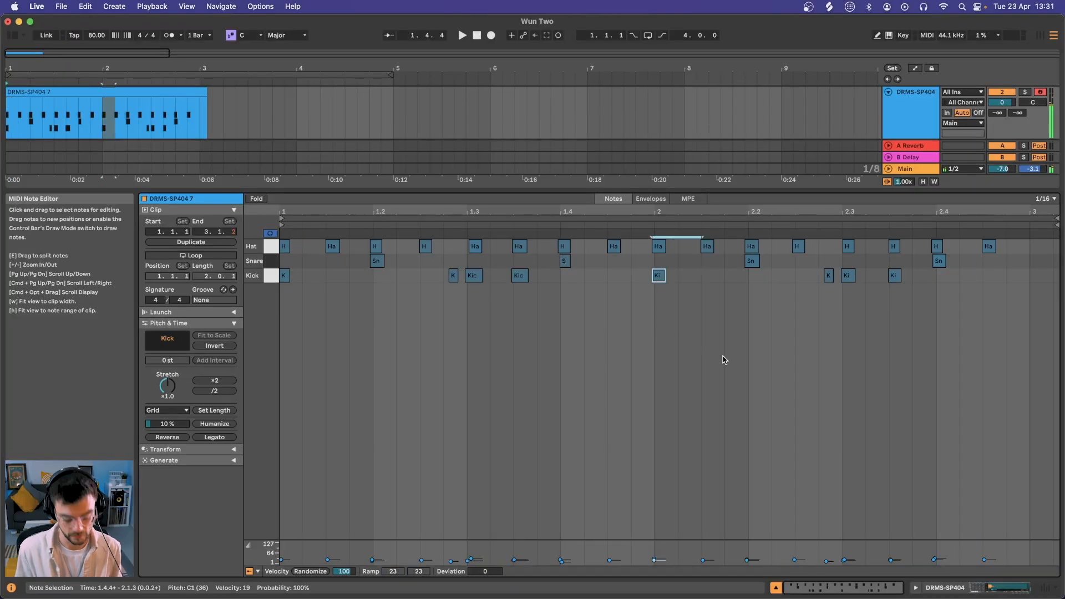
pyautogui.click(661, 244)
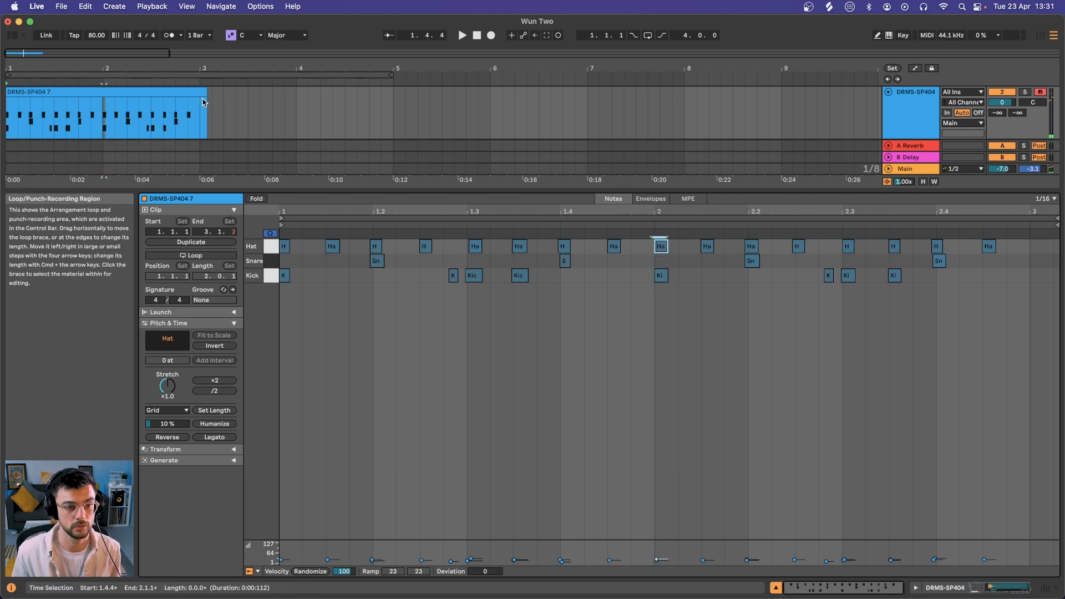
# Trim the recorded drum clip to two bars, then duplicate and consolidate it into one four-bar clip
pyautogui.moveTo(206, 93); pyautogui.dragTo(185, 95)
pyautogui.press('super+d')
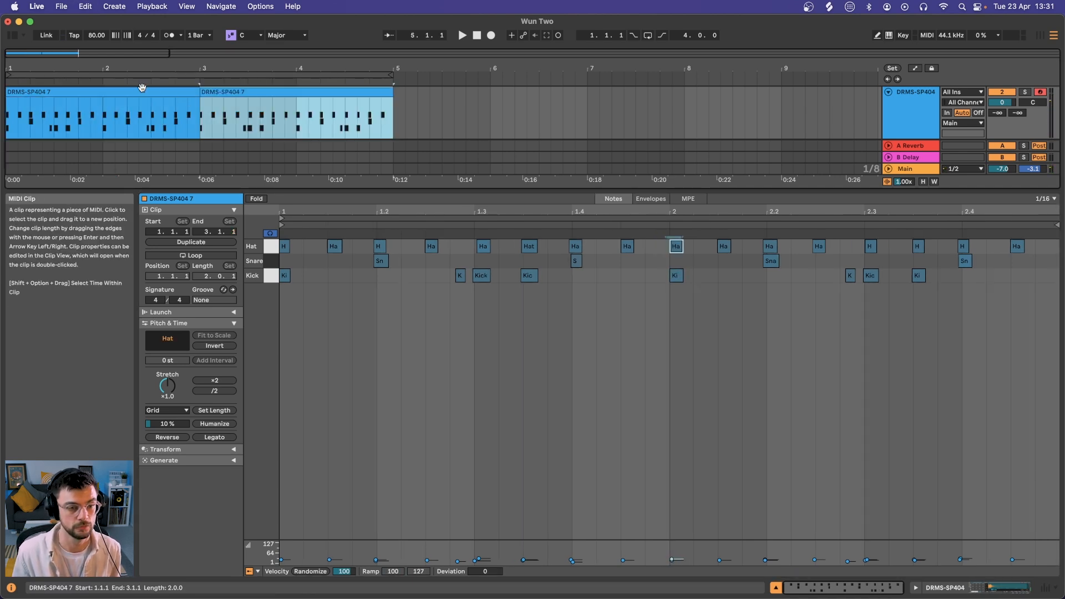
pyautogui.keyDown('shift'); pyautogui.click(142, 89); pyautogui.keyUp('shift')
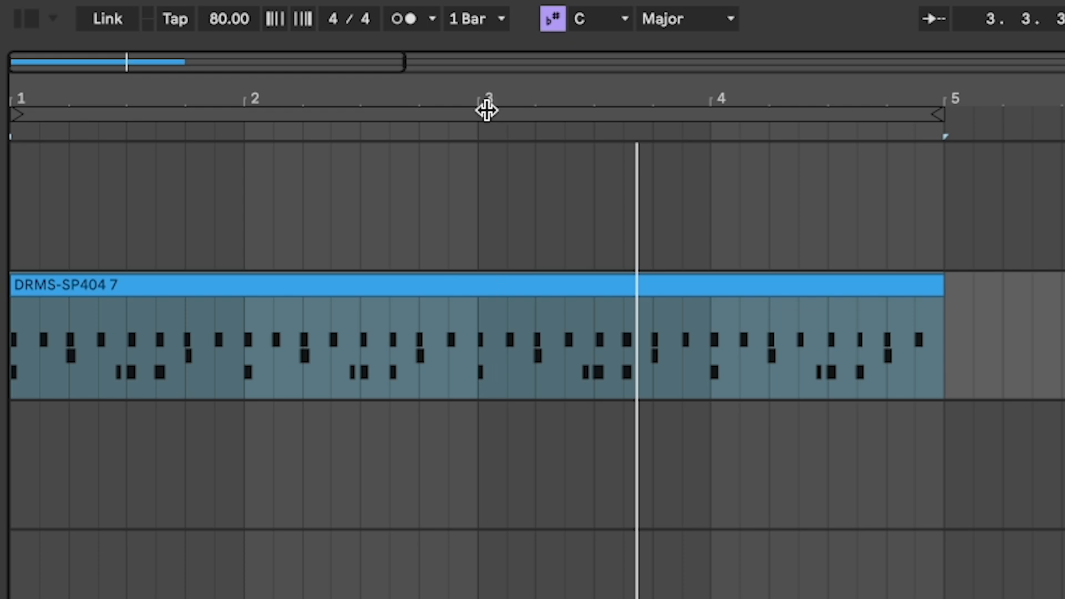
pyautogui.click(487, 111)
pyautogui.press('space')
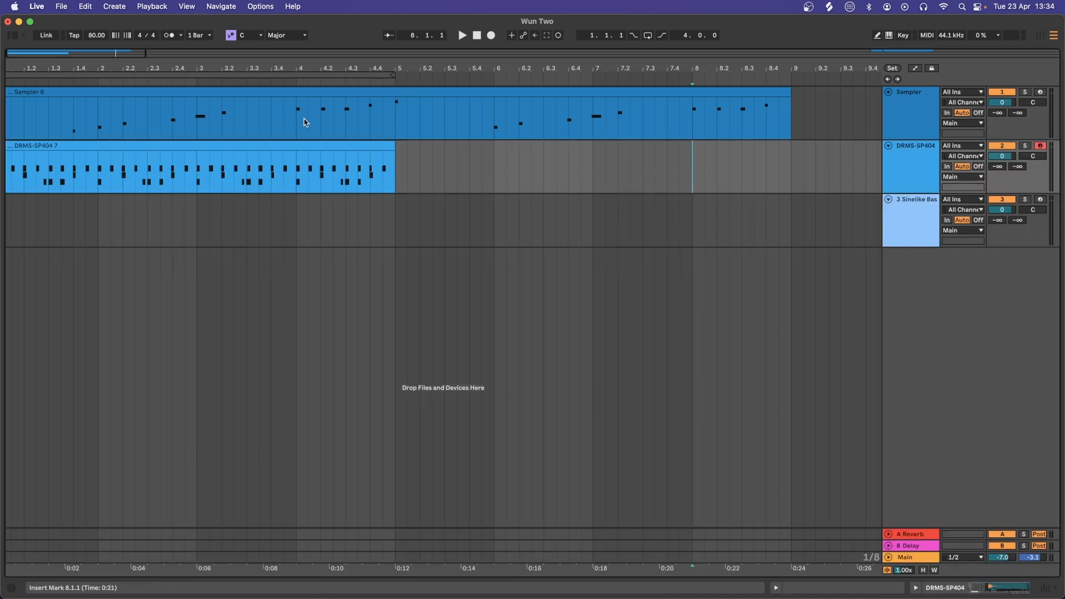
# Duplicate the four-bar drum clip up to bar 9 and extend the arrangement loop to eight bars
pyautogui.click(277, 147)
pyautogui.press('super+d')
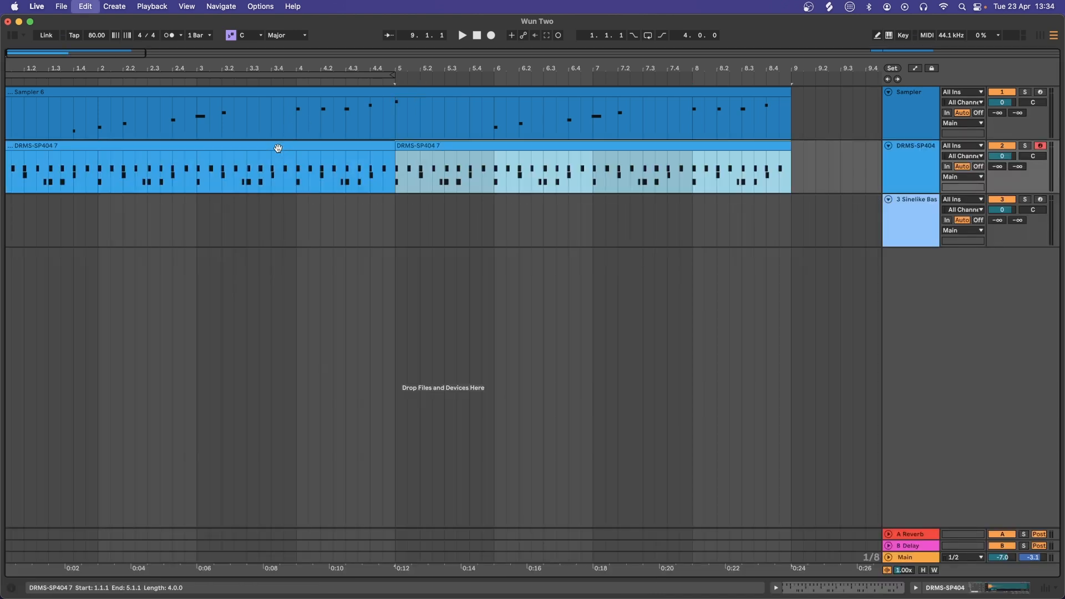
pyautogui.moveTo(392, 75); pyautogui.dragTo(735, 90)
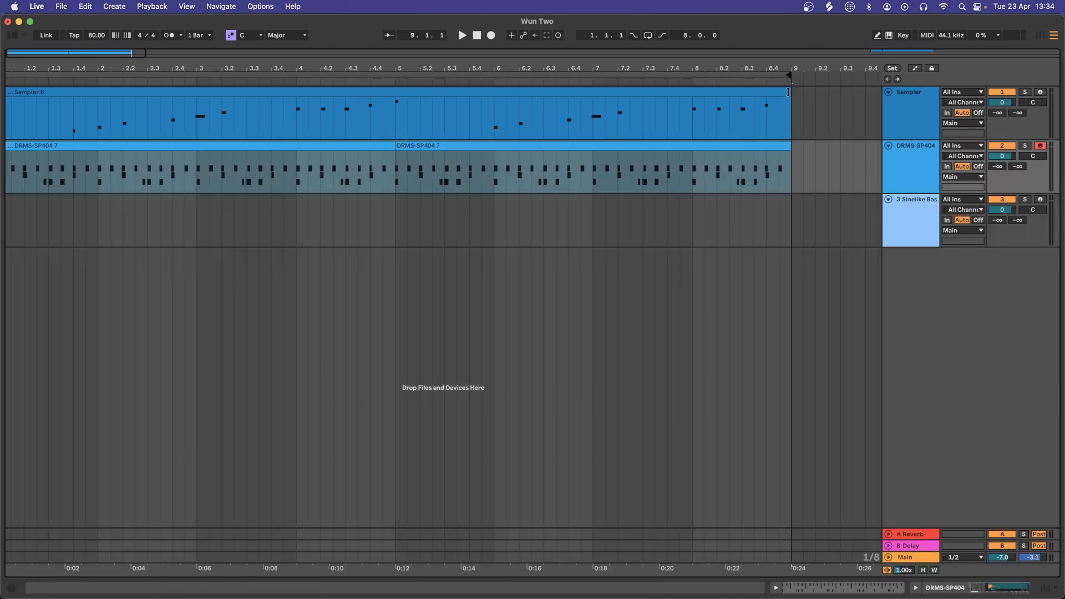
# Record a bass line on the Sinelike Basic Bass track and extend the recorded clip's start back to bar 1
pyautogui.keyDown('shift'); pyautogui.click(917, 218); pyautogui.keyUp('shift')
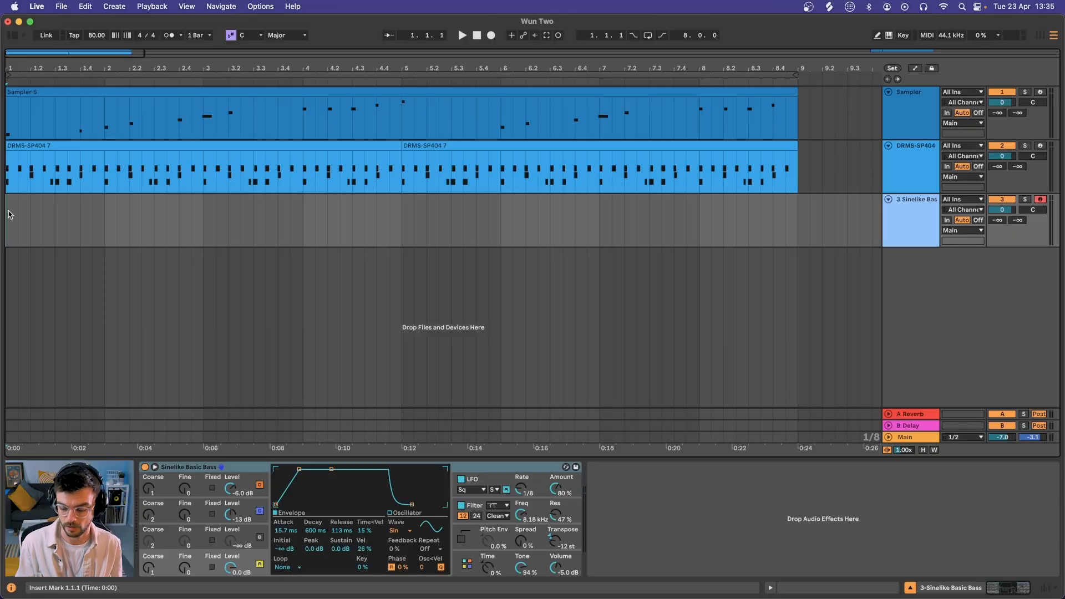
pyautogui.press('space')
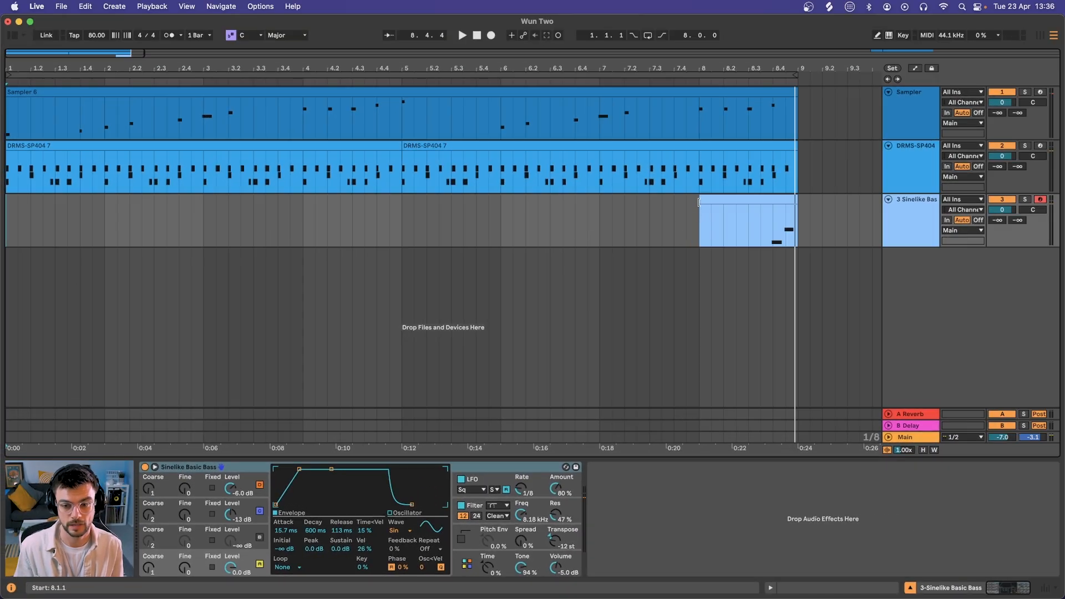
pyautogui.moveTo(699, 202); pyautogui.dragTo(2, 246)
# Add a C#4 note at the start of the bass clip and transpose all of its notes down one octave
pyautogui.doubleClick(93, 203)
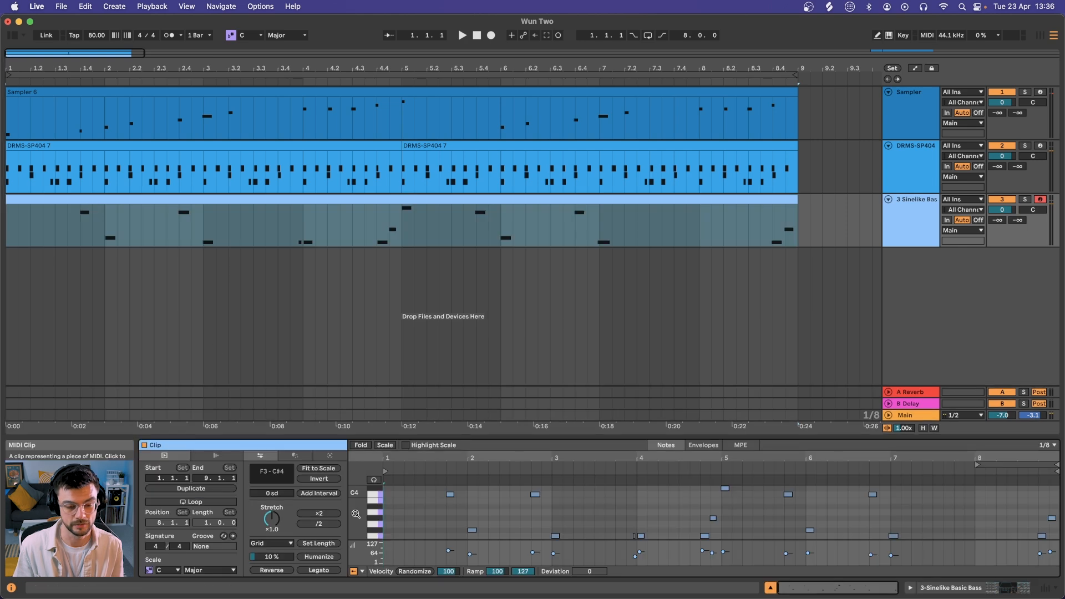
pyautogui.click(394, 519)
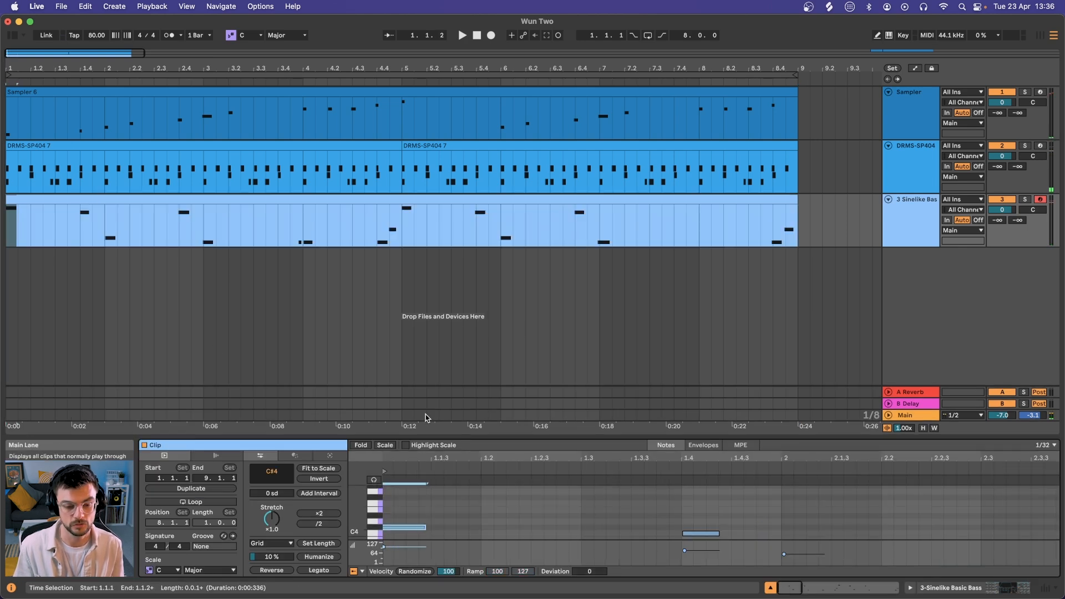
pyautogui.moveTo(419, 438); pyautogui.dragTo(419, 185)
pyautogui.press('super+a')
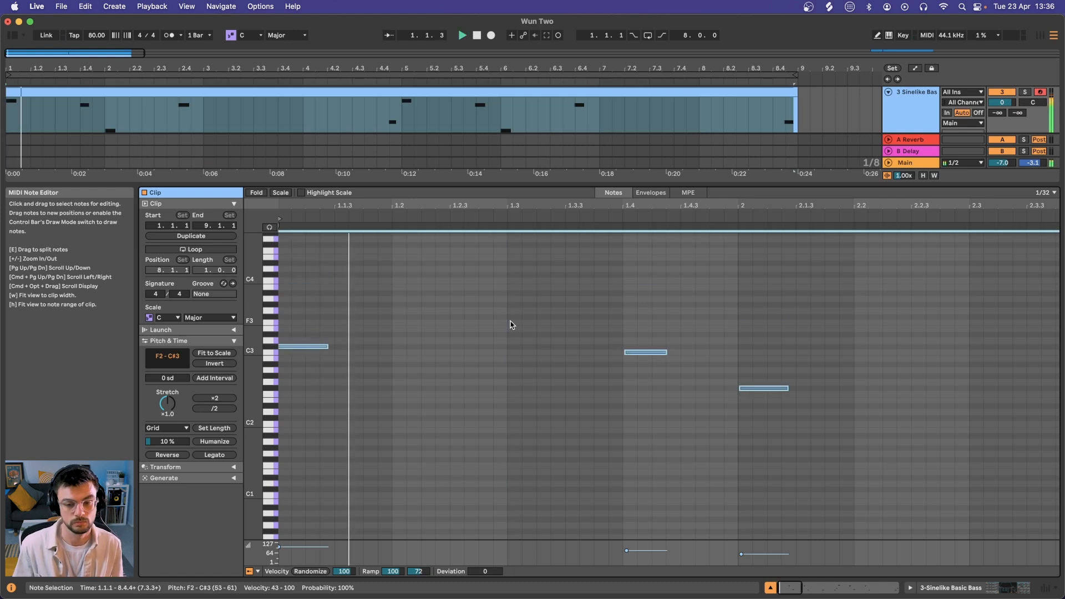
pyautogui.press('-')
pyautogui.press('-')
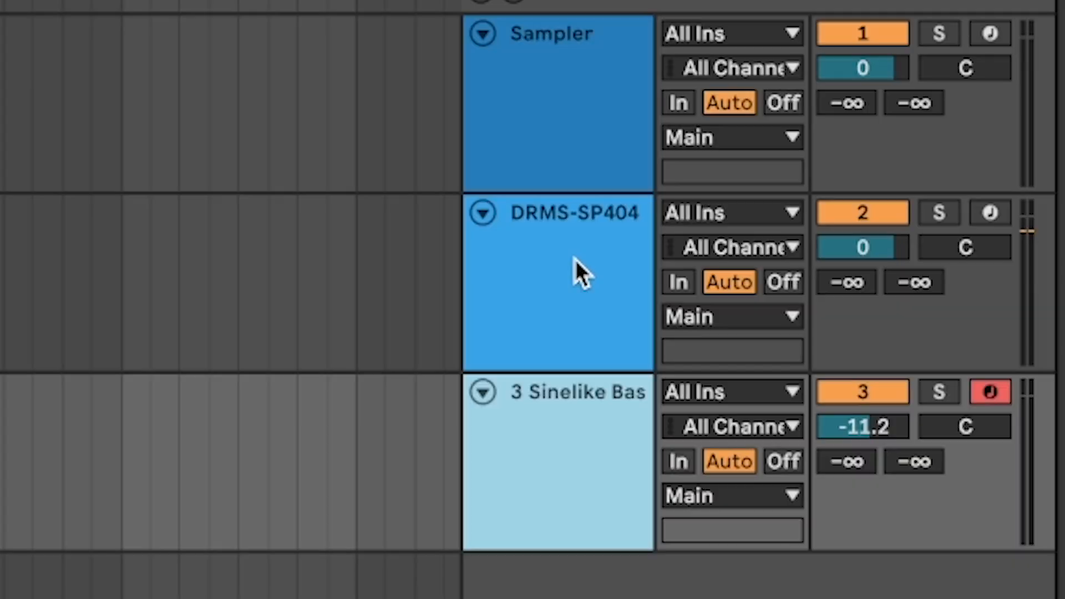
# Group the Sampler and DRMS-SP404 tracks together
pyautogui.click(571, 268)
pyautogui.click(577, 158)
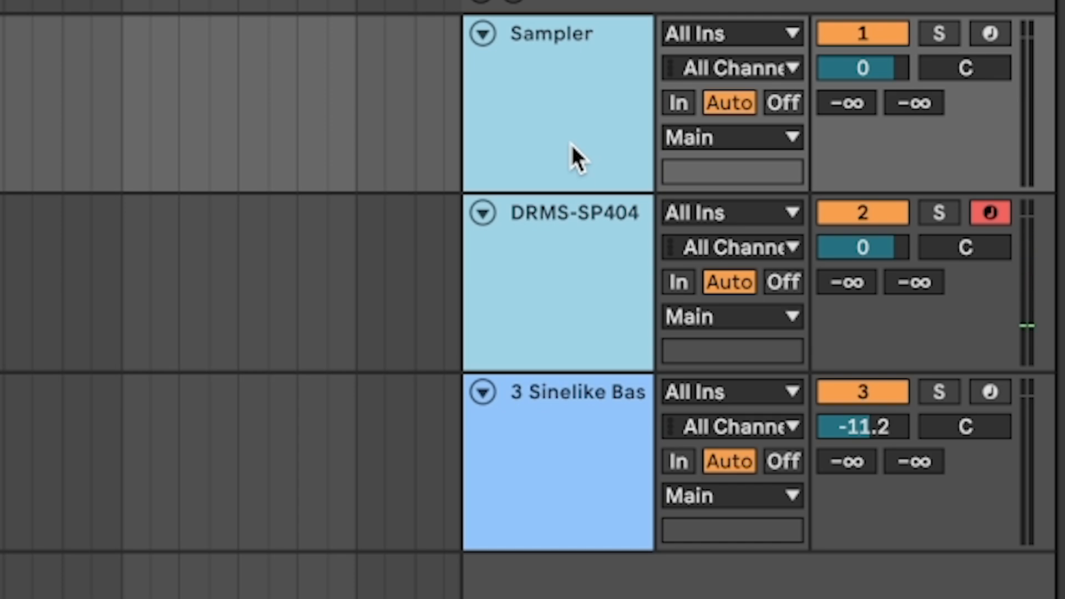
pyautogui.hotkey('ctrl', 'g')
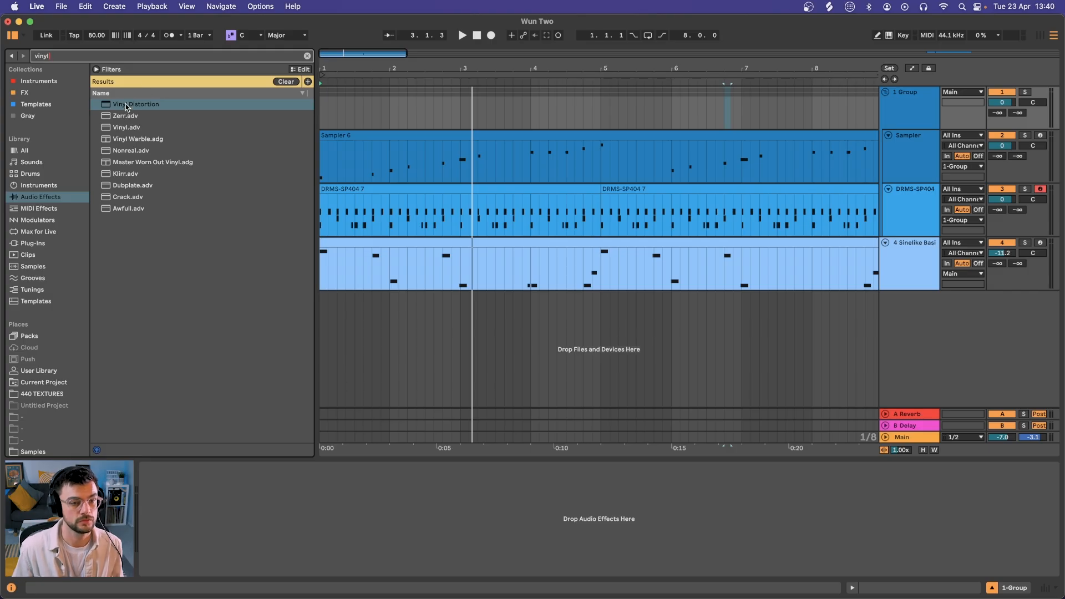
# Add the Vinyl Distortion effect and the Vibrato Wobble preset to the group track
pyautogui.doubleClick(126, 107)
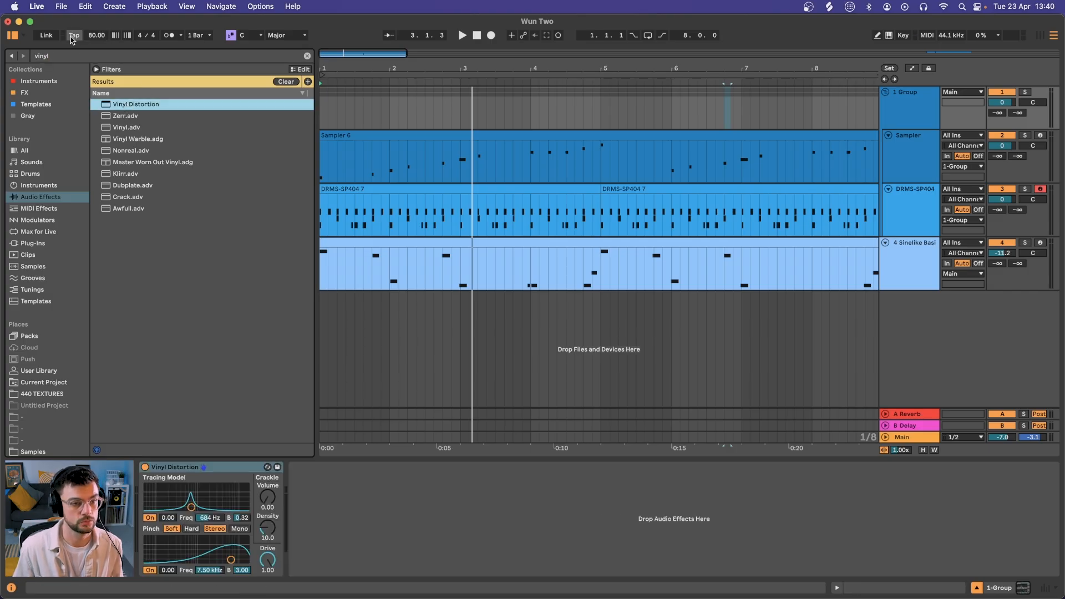
pyautogui.click(72, 58)
pyautogui.write('vibrato')
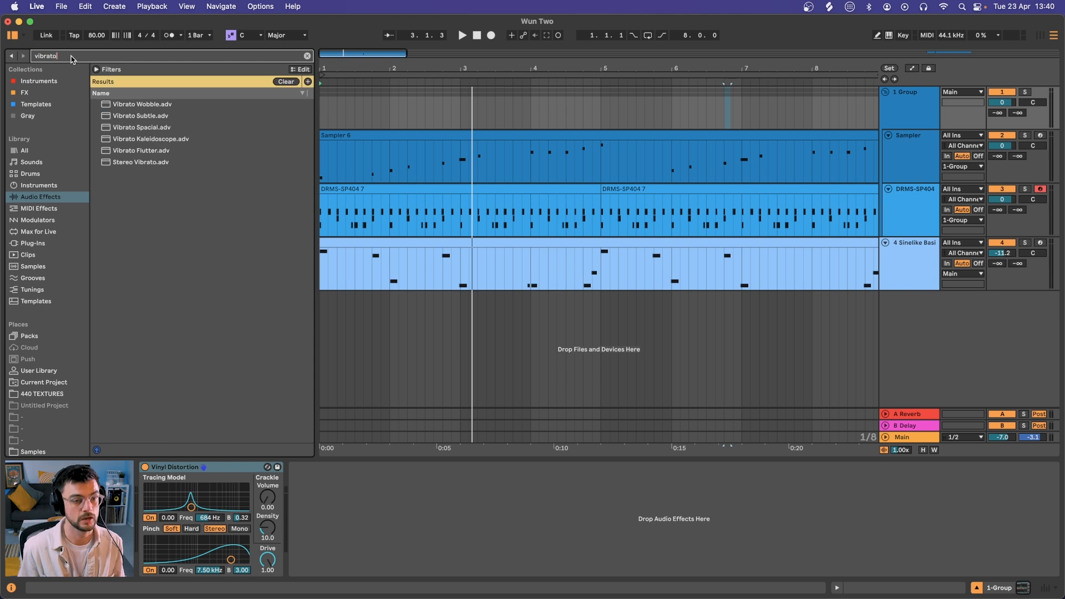
pyautogui.doubleClick(147, 106)
# Extend the group's effect chain with Roar, Glue Compressor and Limiter after the vibrato
pyautogui.click(121, 58)
pyautogui.write('roar')
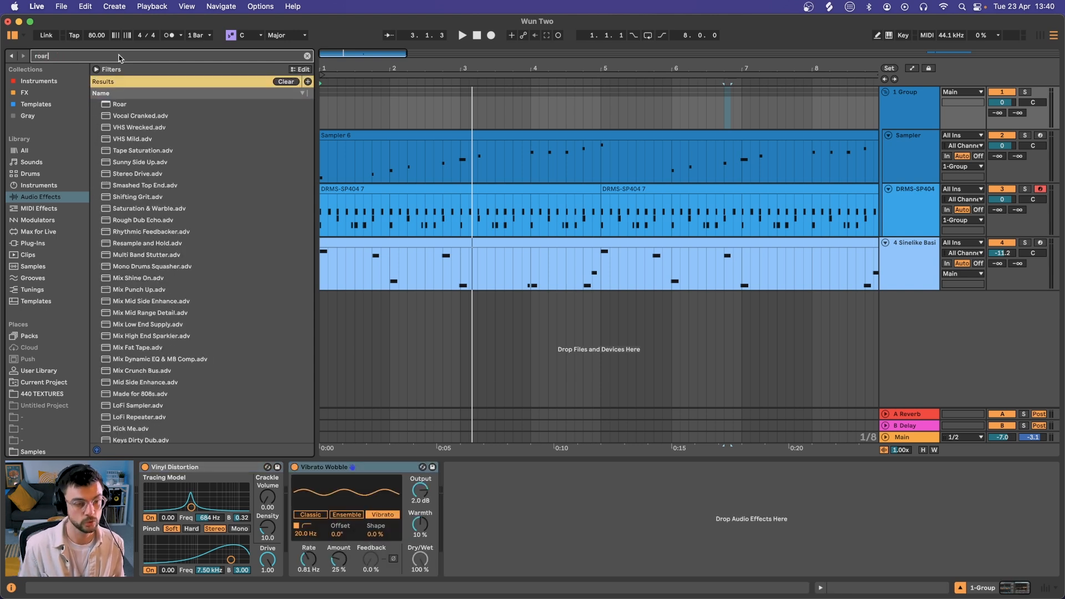
pyautogui.click(121, 104)
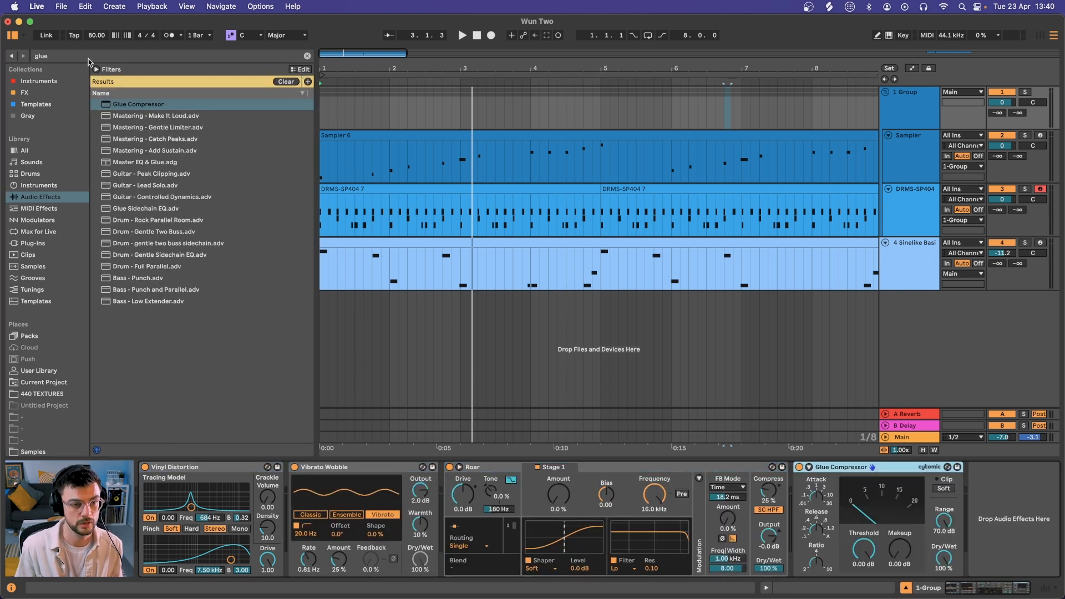
pyautogui.click(89, 56)
pyautogui.write('limit')
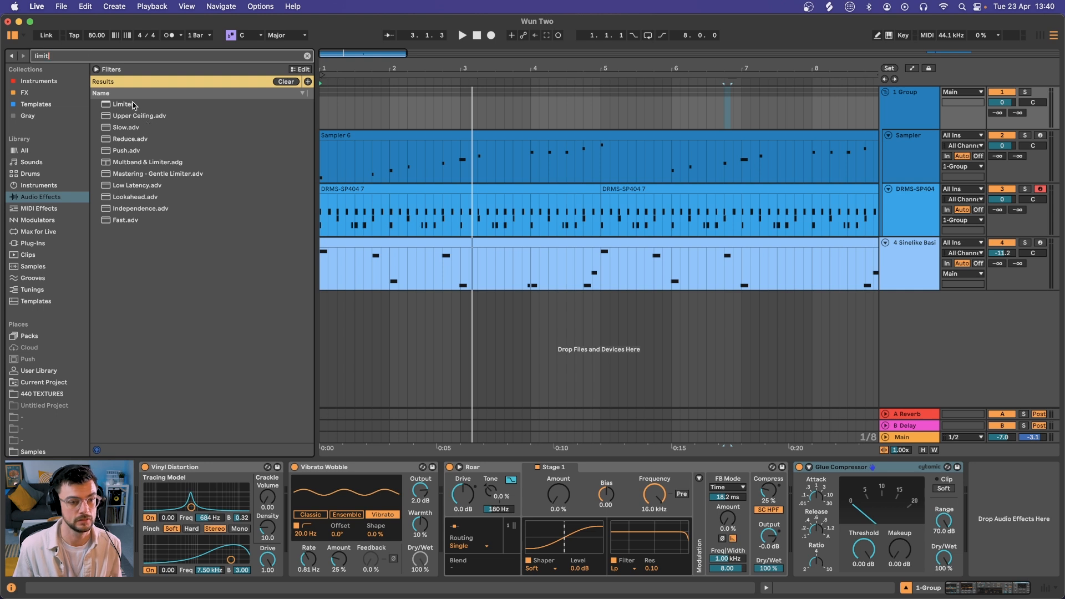
pyautogui.moveTo(133, 105); pyautogui.dragTo(995, 503)
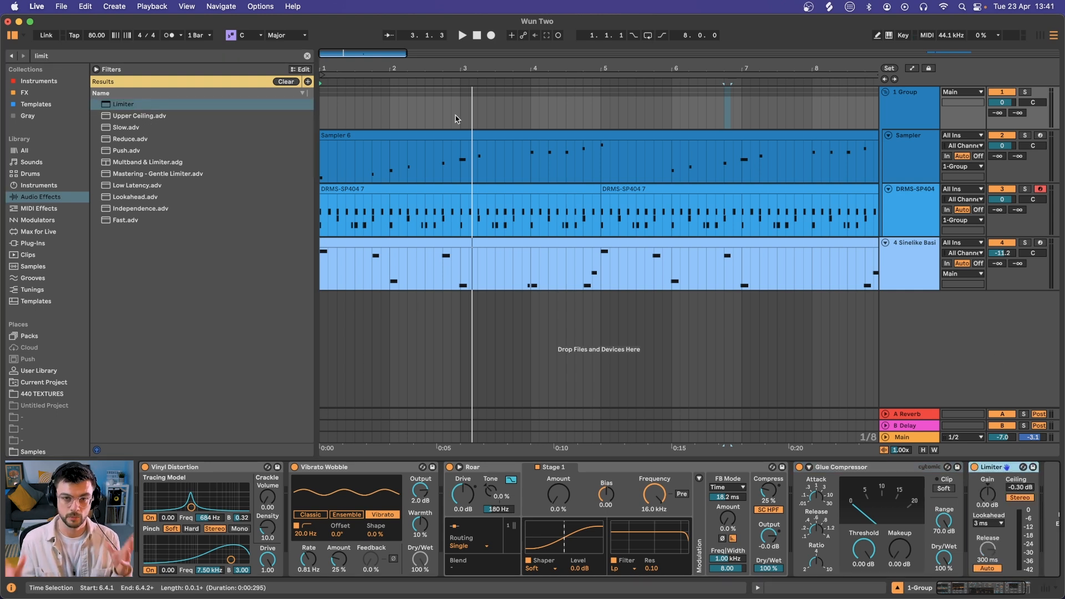
# With Roar bypassed during playback, set Vinyl Distortion's crackle volume to 0.13, density to 8.73 and drive to about 0.60
pyautogui.press('space')
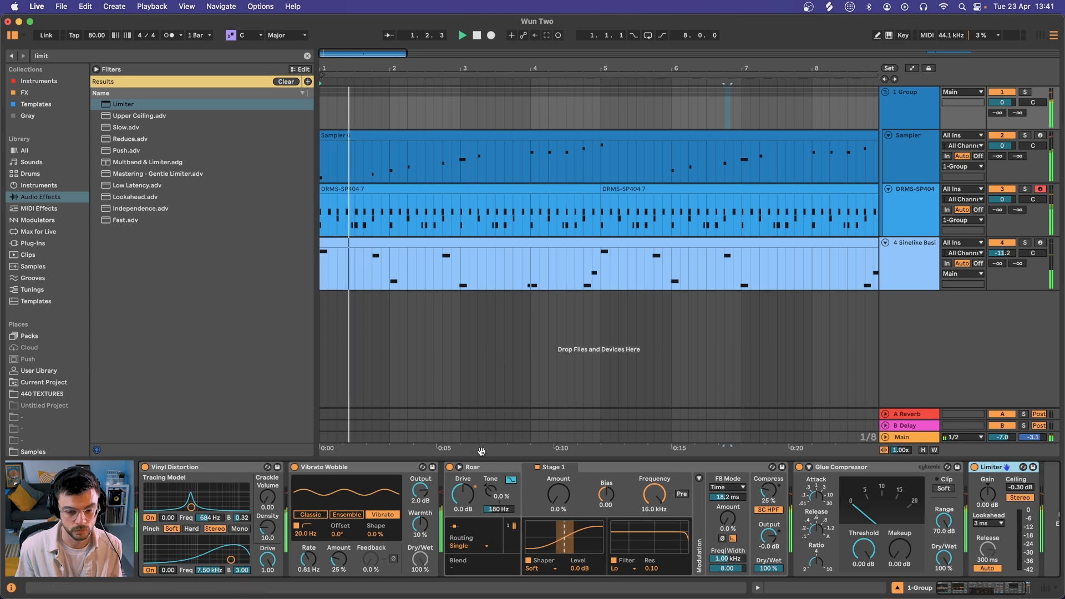
pyautogui.click(485, 469)
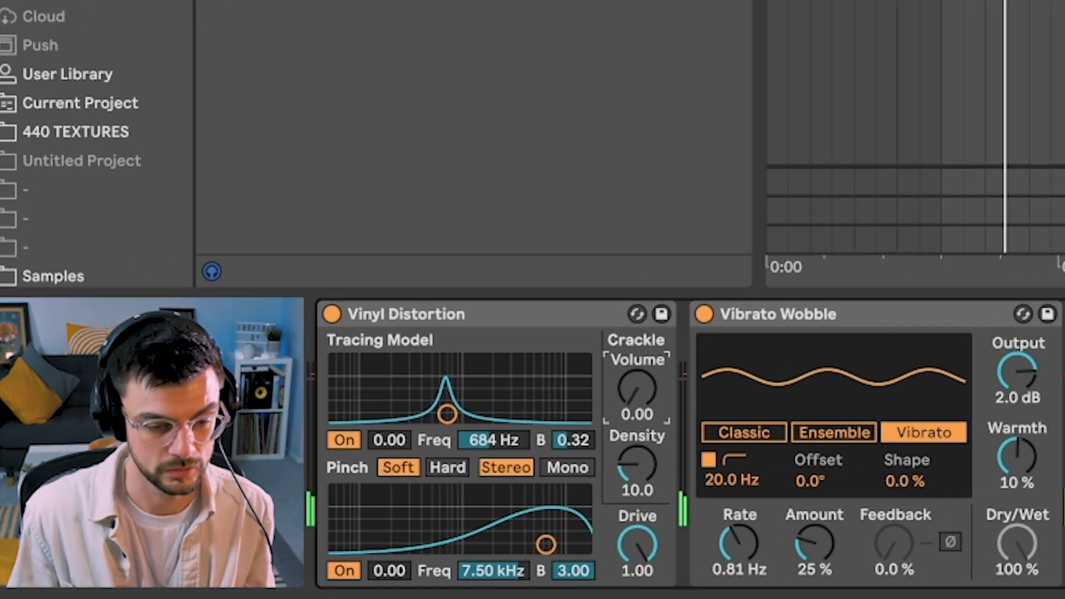
pyautogui.moveTo(637, 389); pyautogui.dragTo(637, 355)
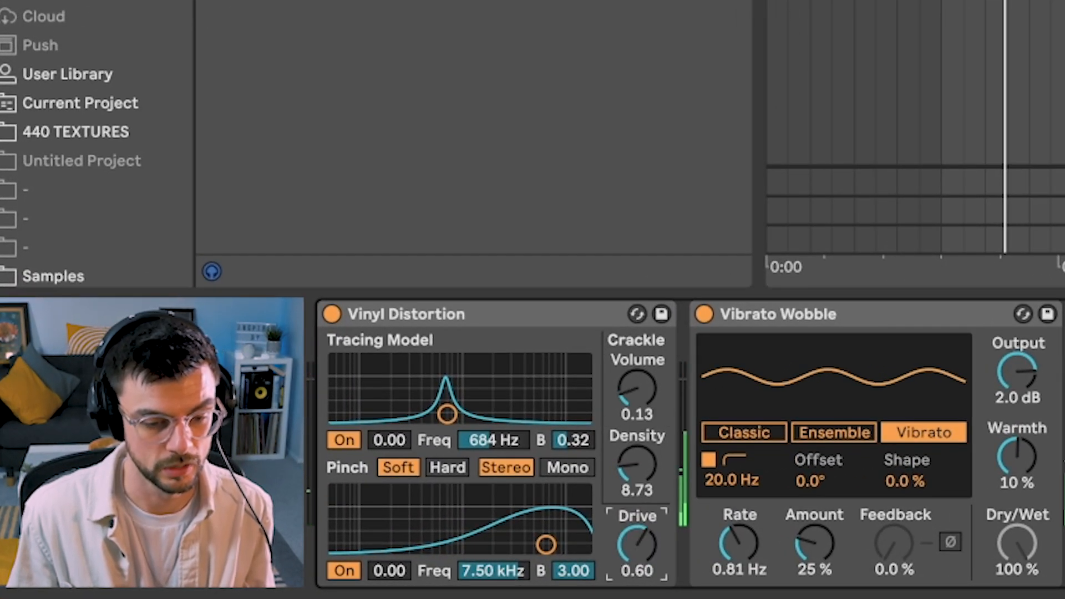
pyautogui.moveTo(637, 545)
pyautogui.mouseDown()
pyautogui.moveTo(637, 536)
pyautogui.moveTo(637, 548)
pyautogui.mouseUp()
pyautogui.press('space')
# Set Vibrato Wobble's output to -2.0 dB and its rate to 1.02 Hz
pyautogui.moveTo(1018, 371); pyautogui.dragTo(1018, 406)
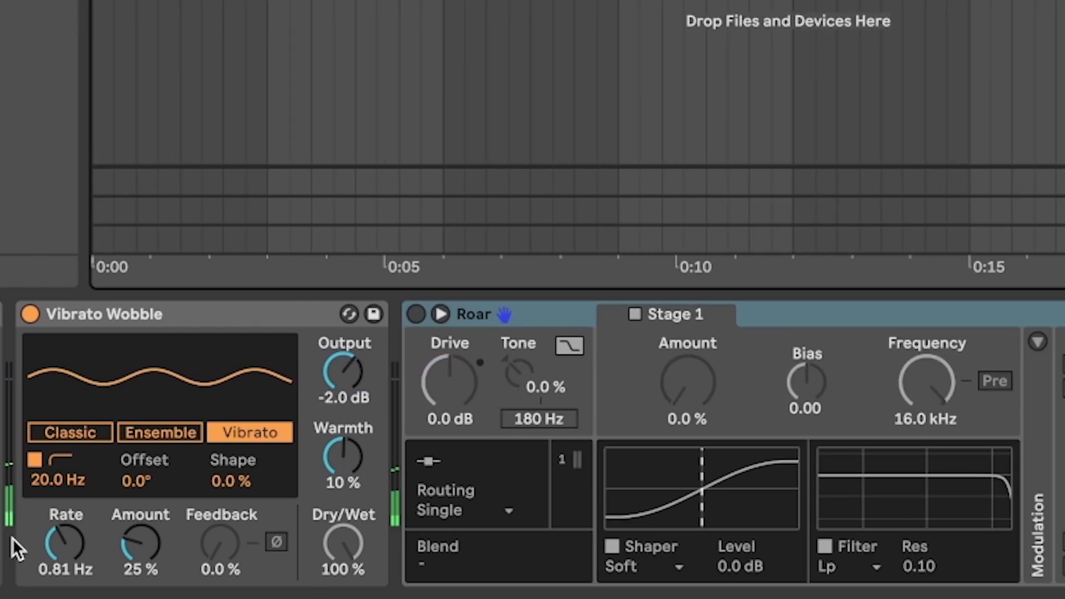
pyautogui.press('space')
pyautogui.moveTo(65, 544)
pyautogui.mouseDown()
pyautogui.moveTo(65, 527)
pyautogui.moveTo(65, 538)
pyautogui.mouseUp()
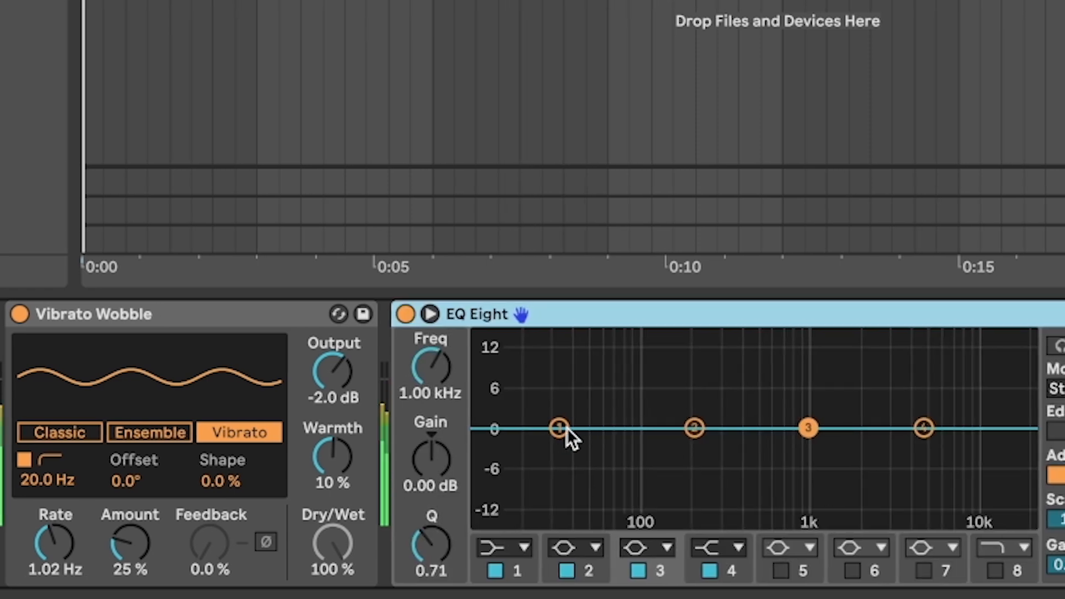
# Shape EQ Eight after the vibrato with a -6.07 dB low shelf at 102 Hz, a low cut and a narrow dip at 706 Hz
pyautogui.click(570, 427)
pyautogui.moveTo(545, 427); pyautogui.dragTo(574, 466)
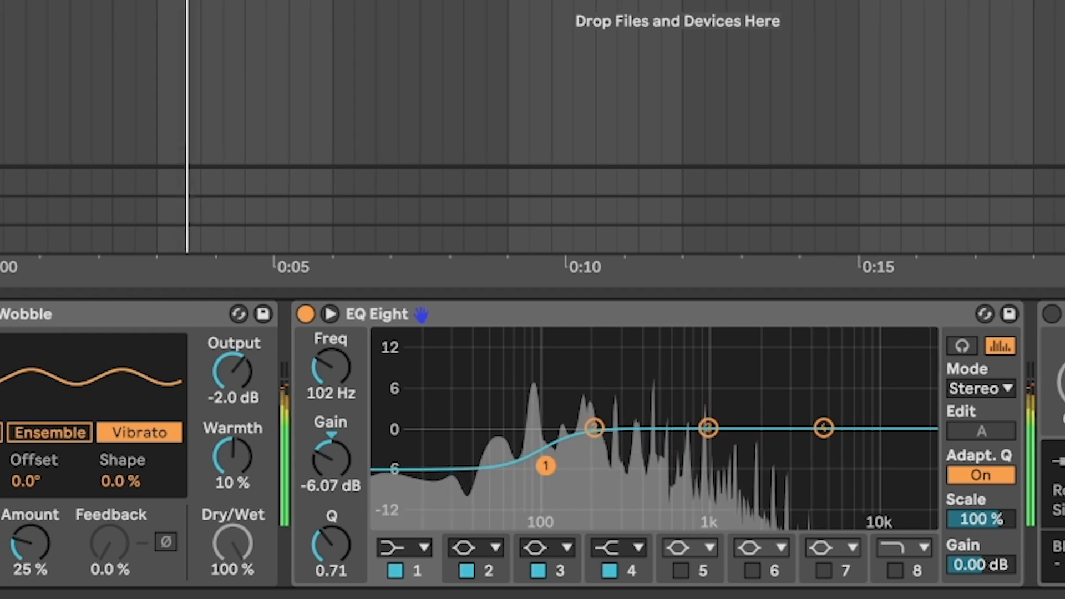
pyautogui.moveTo(622, 428); pyautogui.dragTo(516, 438)
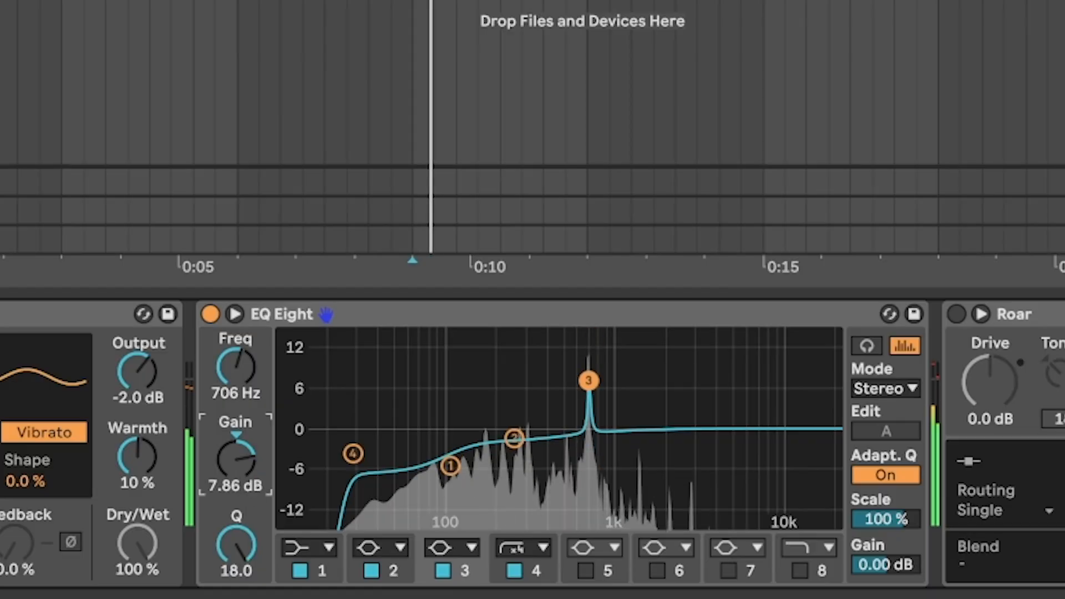
pyautogui.moveTo(587, 381); pyautogui.dragTo(589, 482)
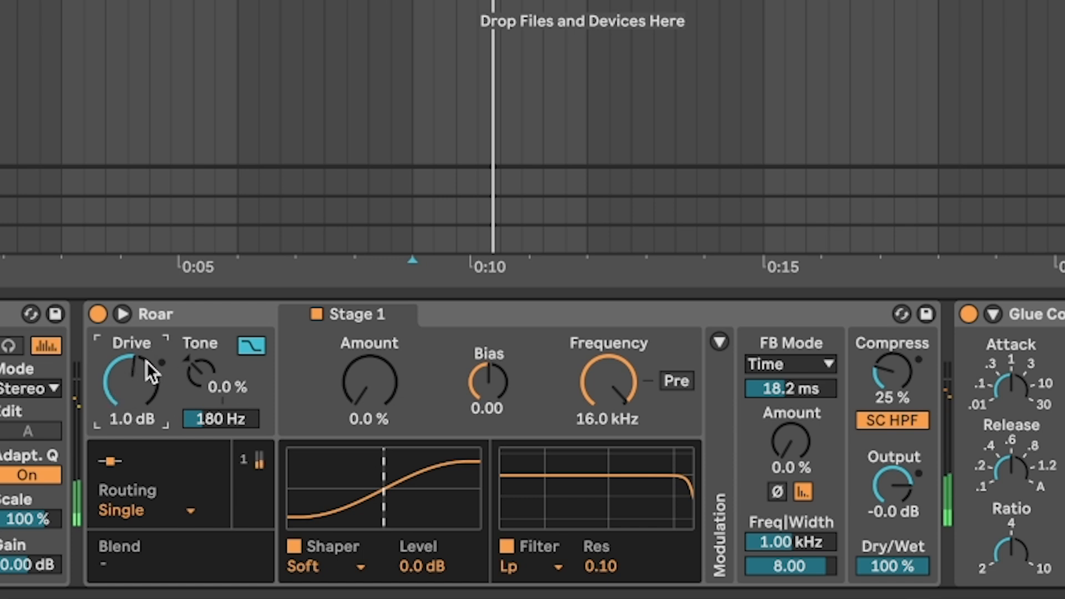
# Enable Roar with drive 1.0 dB and tone 33 %, and set Stage 1's amount to 7.1 % and filter frequency to 3.66 kHz
pyautogui.moveTo(203, 374); pyautogui.dragTo(220, 417)
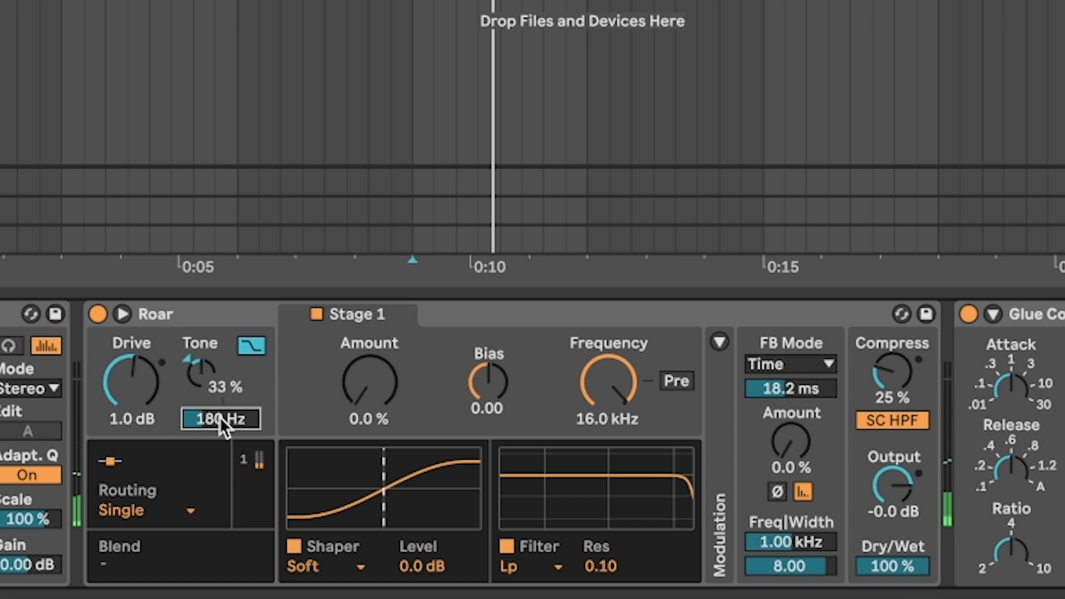
pyautogui.moveTo(371, 397)
pyautogui.mouseDown()
pyautogui.moveTo(370, 387)
pyautogui.moveTo(373, 400)
pyautogui.mouseUp()
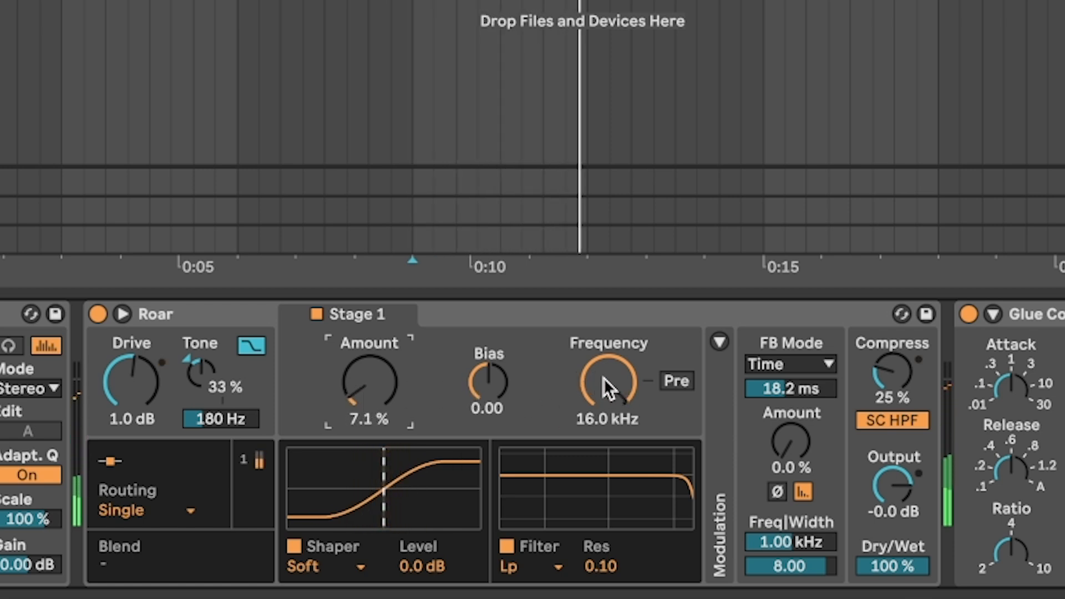
pyautogui.moveTo(604, 378); pyautogui.dragTo(604, 402)
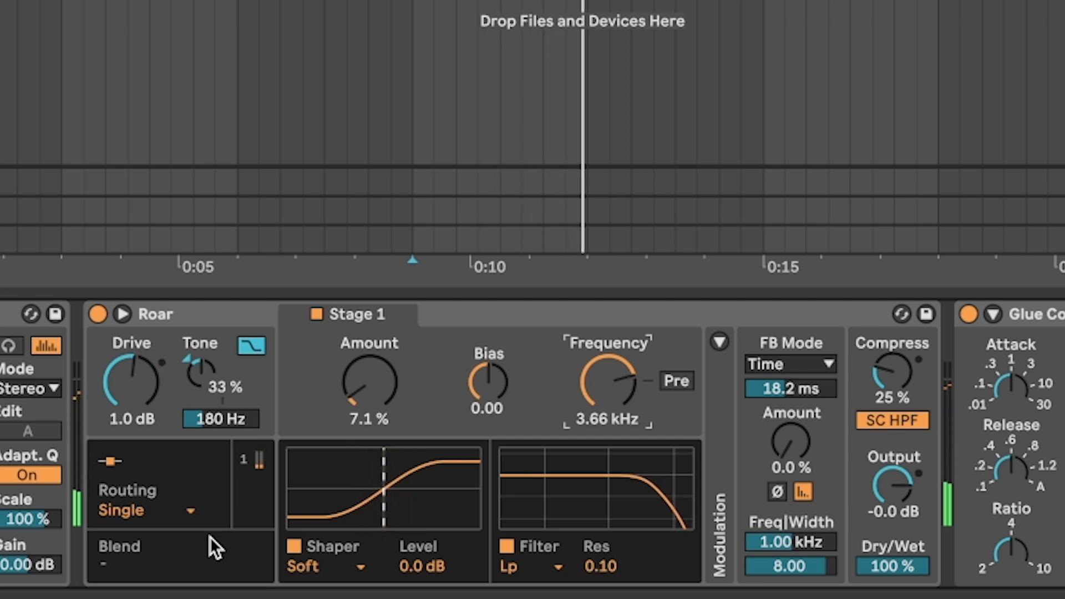
# Switch Roar's routing to Parallel and open the Stage 2 settings
pyautogui.click(145, 510)
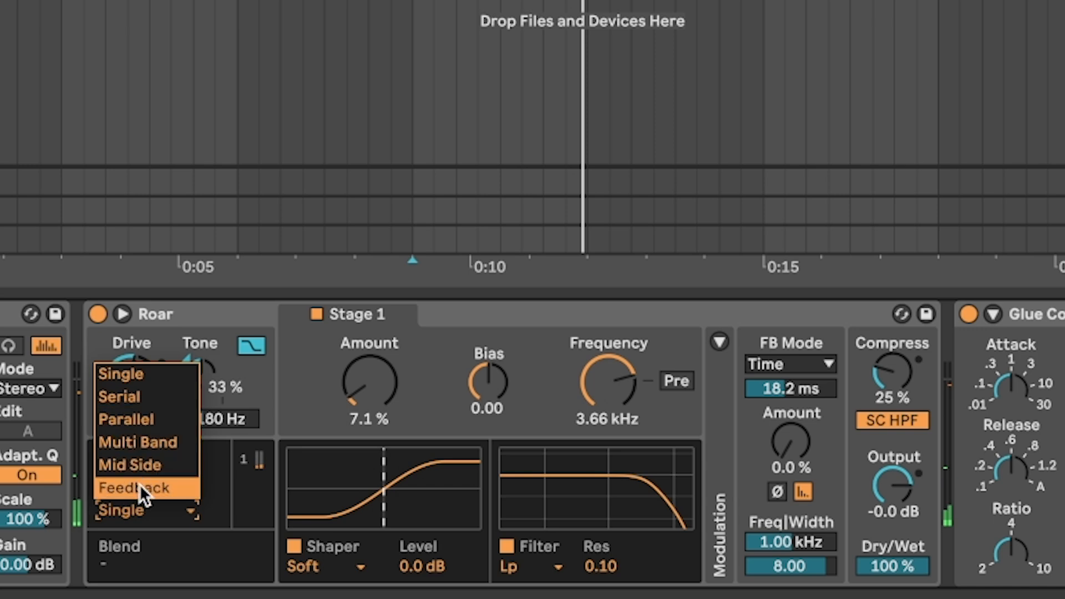
pyautogui.click(135, 428)
pyautogui.click(500, 315)
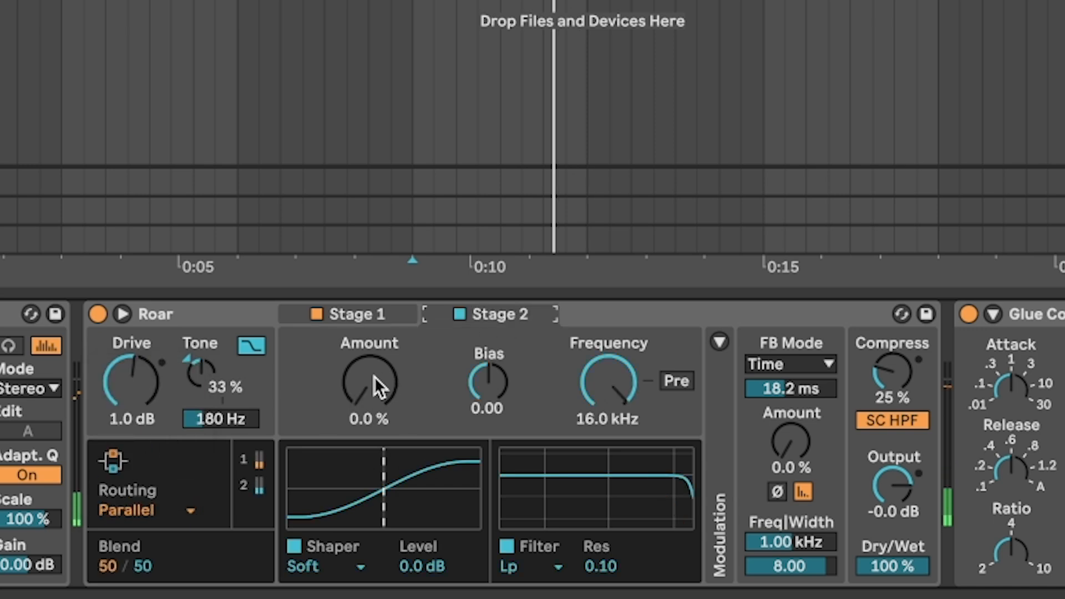
# Set the amount of Roar's Stage 2 to 2.4 %
pyautogui.moveTo(373, 380); pyautogui.dragTo(372, 373)
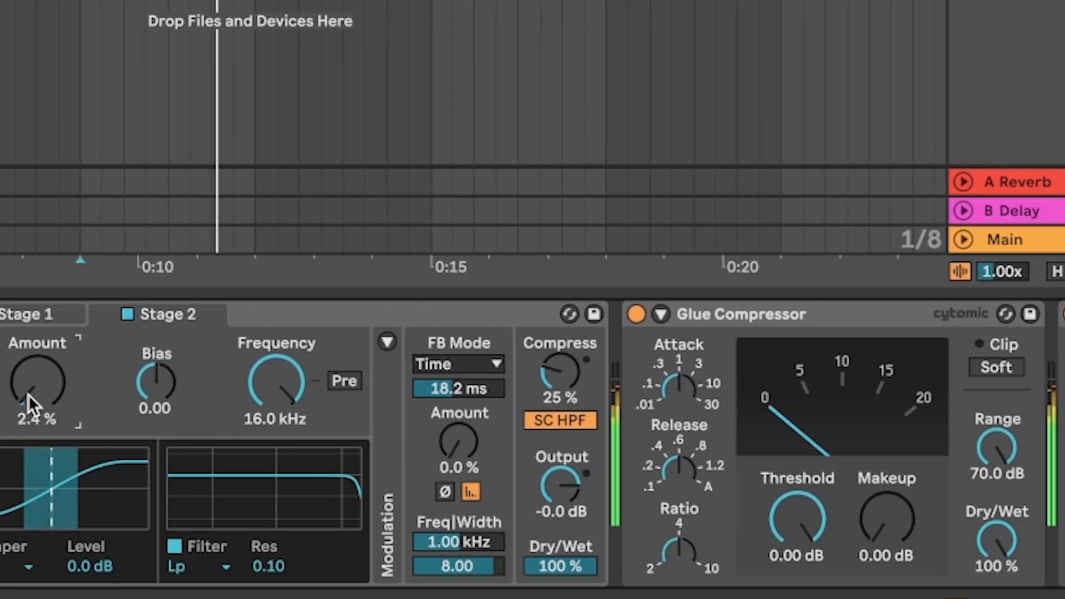
# Enable Glue Compressor's sidechain EQ as a band-pass at 72.9 Hz, with attack 10, release .1 and threshold -22.2 dB
pyautogui.click(729, 314)
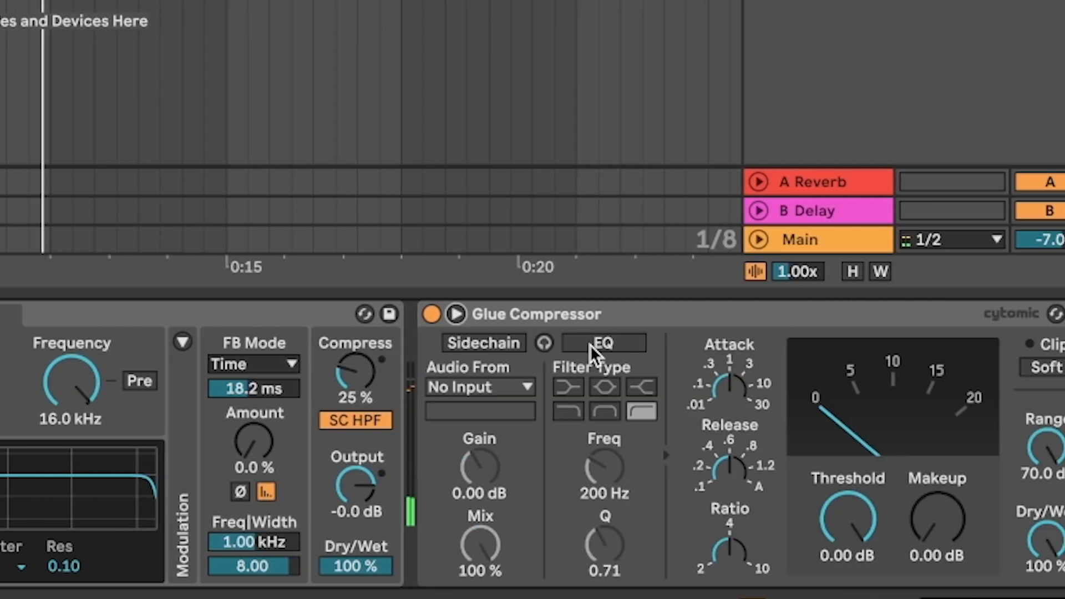
pyautogui.click(592, 346)
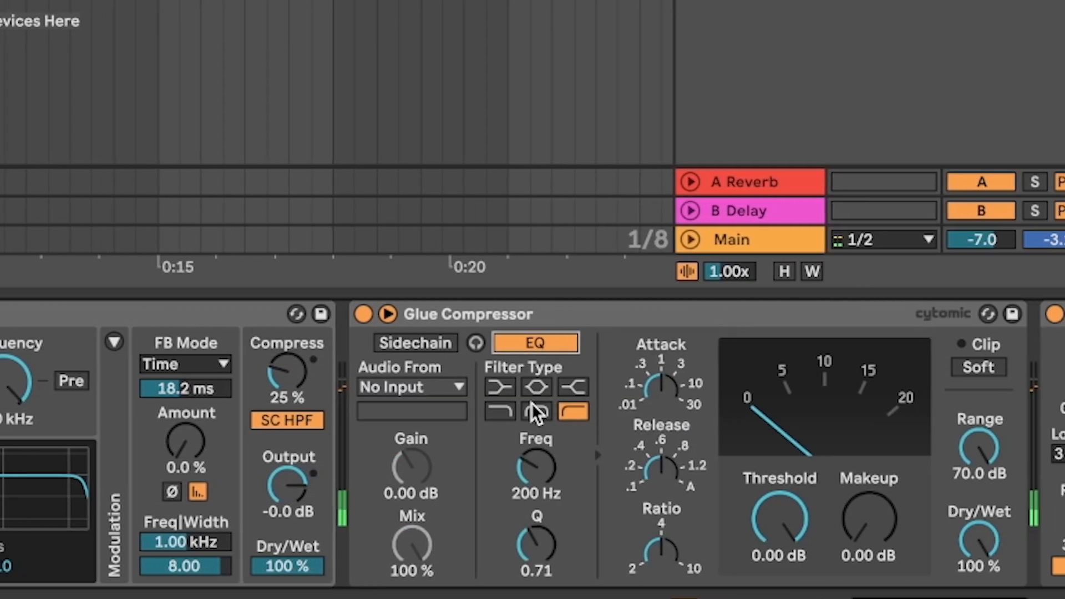
pyautogui.click(606, 412)
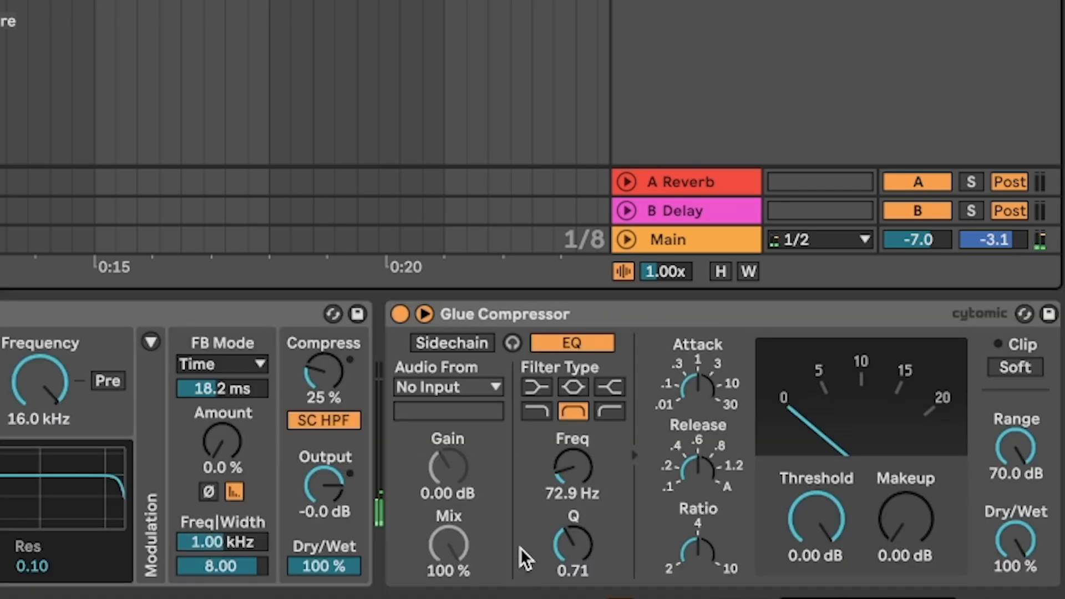
pyautogui.moveTo(813, 547); pyautogui.dragTo(813, 572)
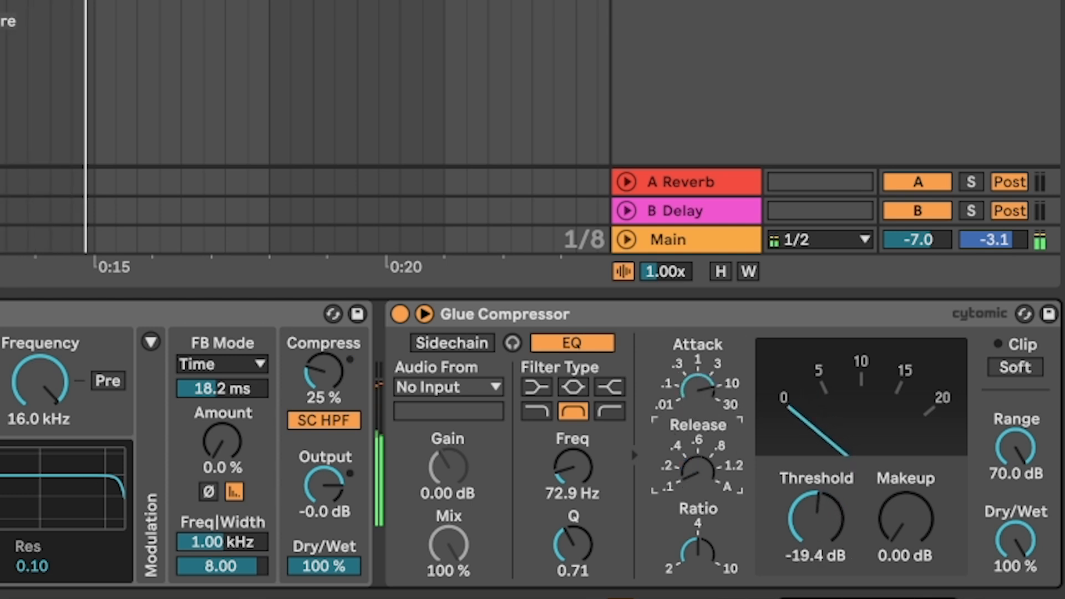
pyautogui.moveTo(827, 532); pyautogui.dragTo(827, 544)
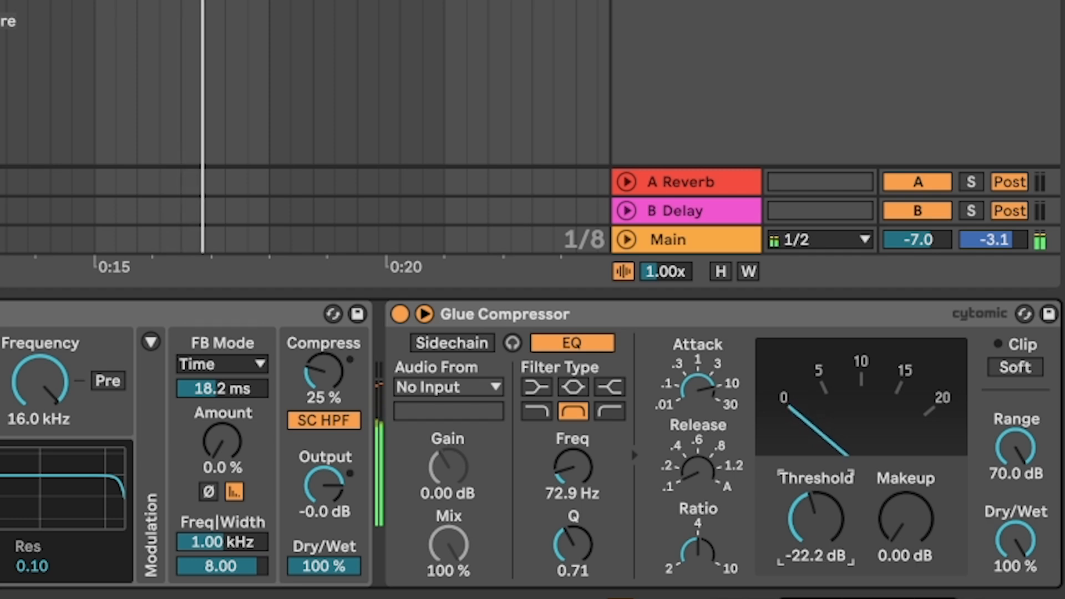
pyautogui.click(905, 519)
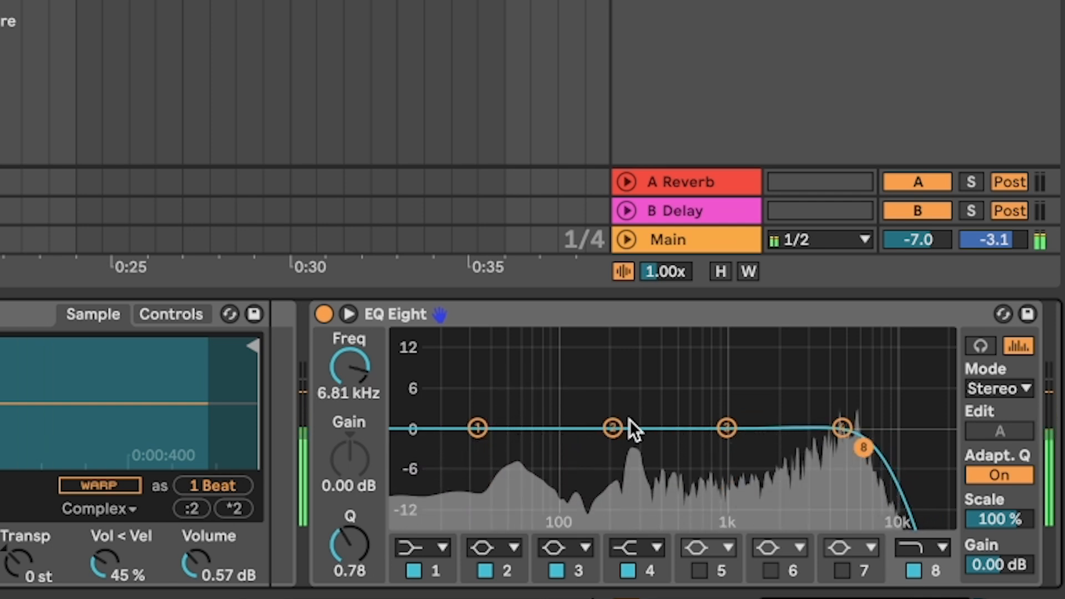
# Boost band 2 of the drum track's EQ Eight by 1.86 dB at 240 Hz and nudge band 1 slightly down and higher in frequency
pyautogui.moveTo(620, 416); pyautogui.dragTo(632, 406)
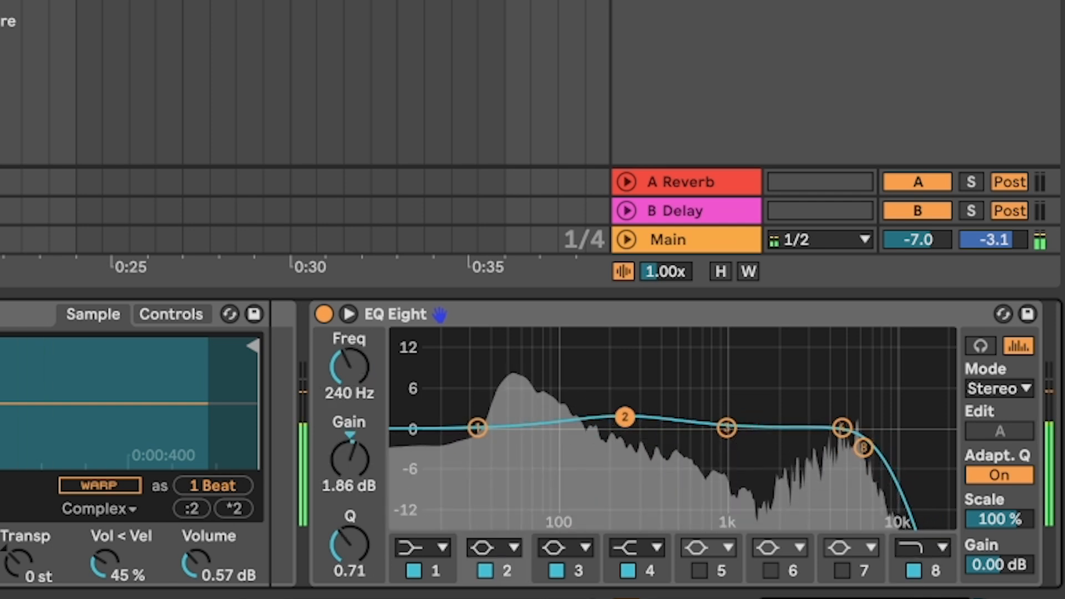
pyautogui.moveTo(474, 433); pyautogui.dragTo(489, 435)
# Set Drum Buss's damp to 6.20 kHz and lower its transients slightly, to about -0.13
pyautogui.hscroll(5, 572, 363)
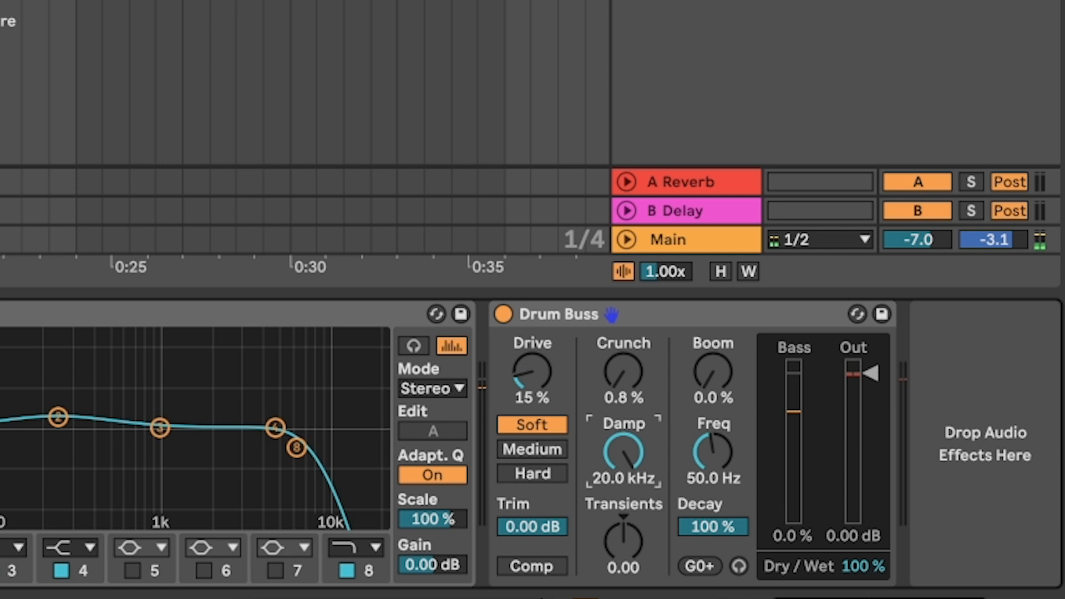
pyautogui.moveTo(624, 453); pyautogui.dragTo(624, 477)
pyautogui.moveTo(634, 539); pyautogui.dragTo(634, 542)
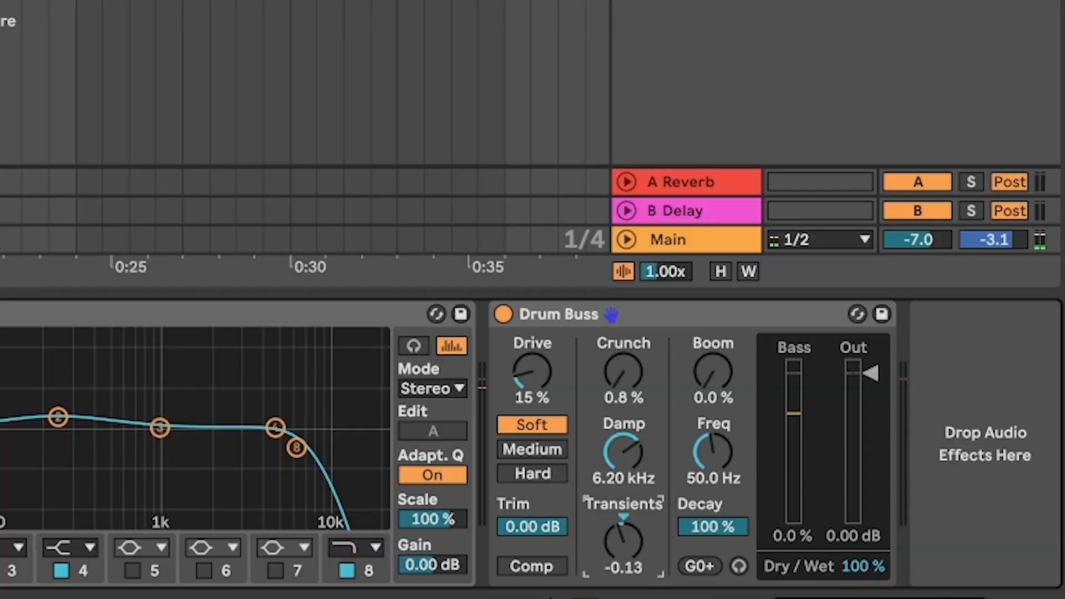
pyautogui.moveTo(634, 541); pyautogui.dragTo(633, 546)
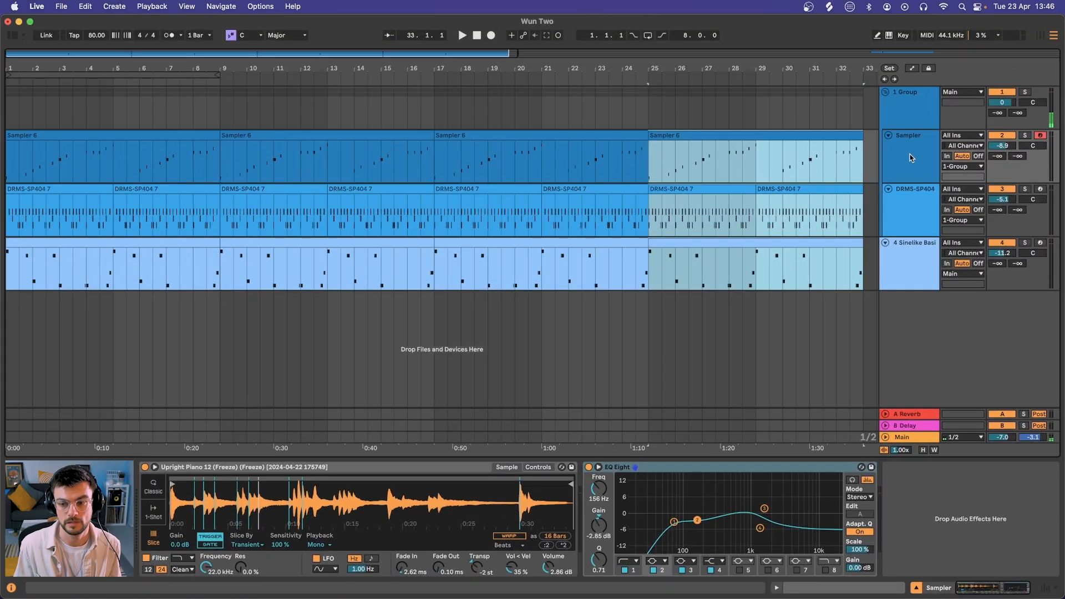
# Group the Sinelike bass track together with the existing sampler and drums group
pyautogui.click(916, 274)
pyautogui.click(911, 111)
pyautogui.press('super+g')
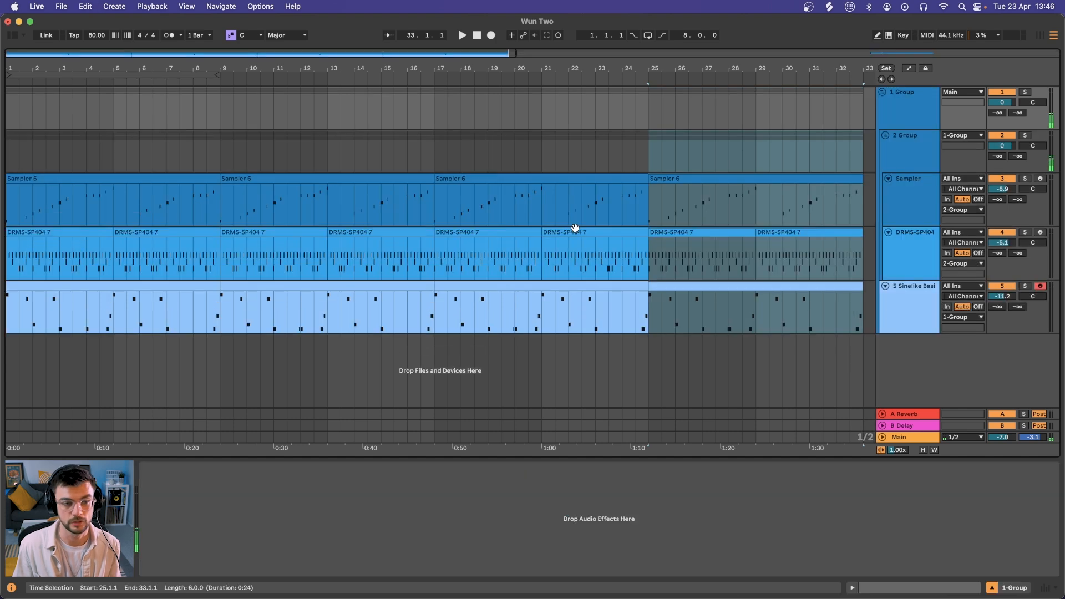
# Find EQ Eight in the audio effects and add it to the outer group, with a low cut and a 3.16 kHz high cut
pyautogui.click(12, 35)
pyautogui.click(41, 57)
pyautogui.write('eq')
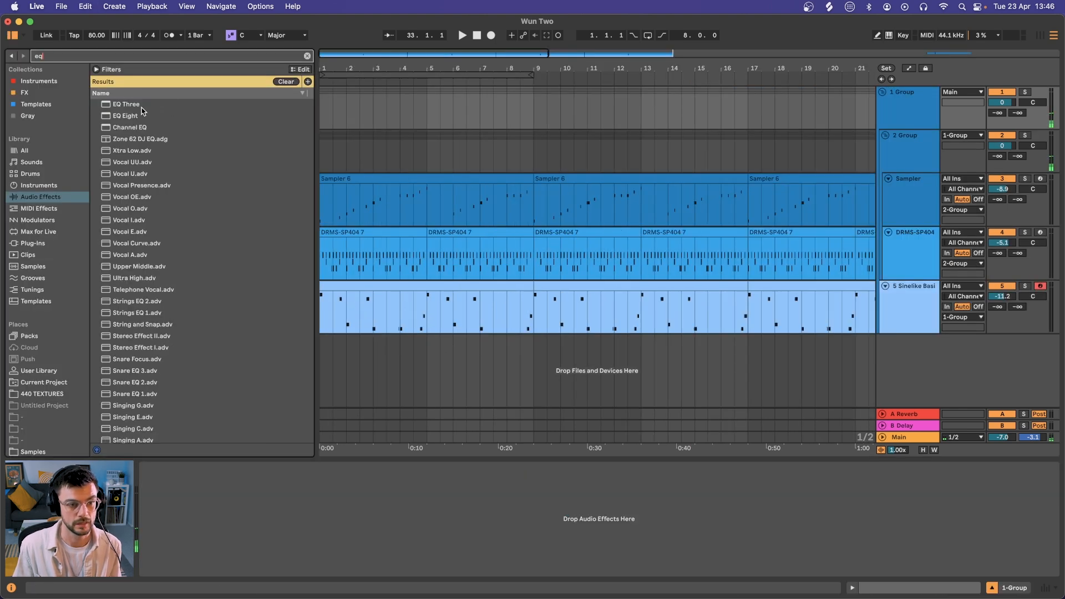
pyautogui.moveTo(129, 115); pyautogui.dragTo(465, 152)
pyautogui.moveTo(370, 147); pyautogui.dragTo(370, 147)
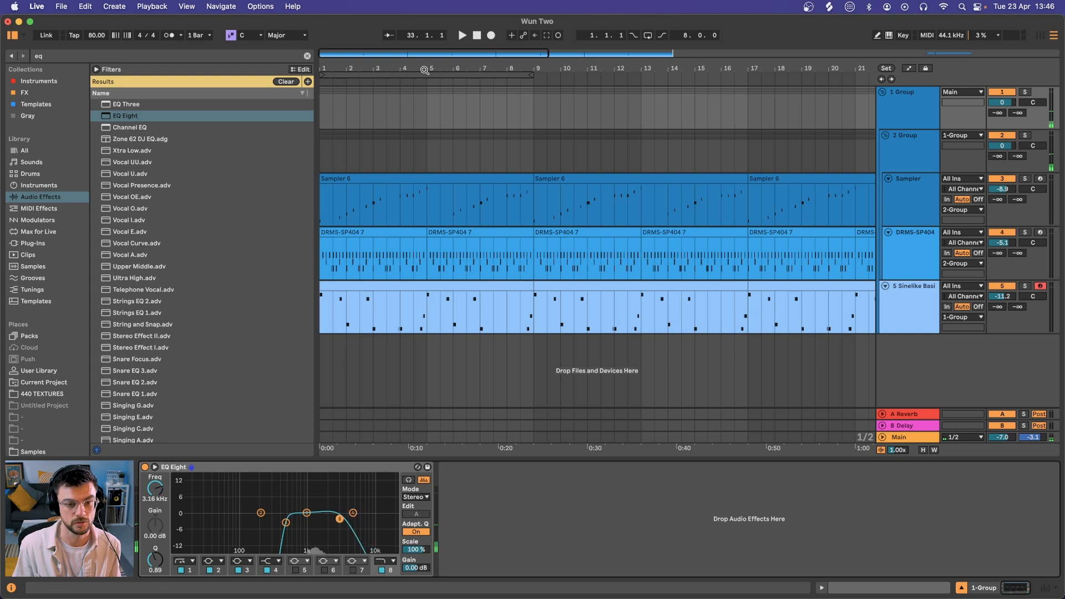
# Remove the drum clip from bars 1 to 4 and automate the outer group's EQ Eight to switch off at bar 5
pyautogui.click(336, 233)
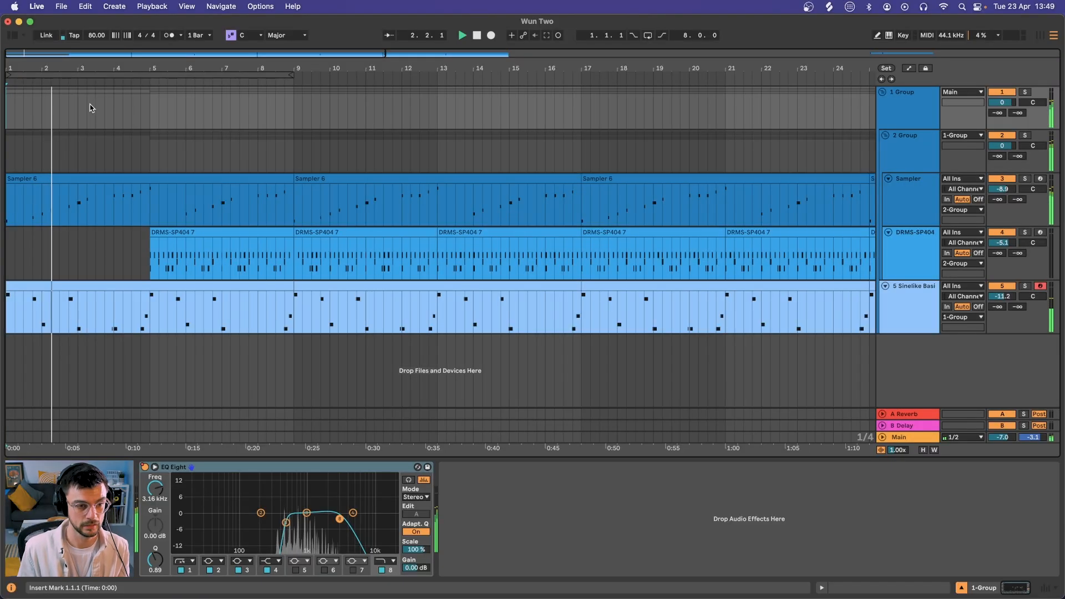
pyautogui.press('a')
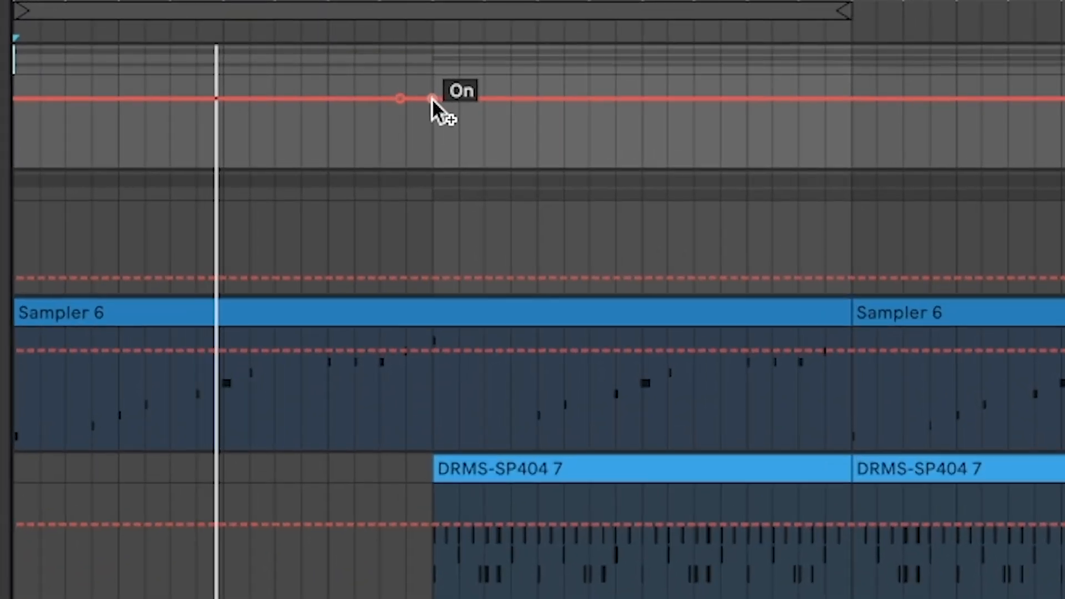
pyautogui.moveTo(432, 99); pyautogui.dragTo(432, 144)
pyautogui.press('a')
pyautogui.press('a')
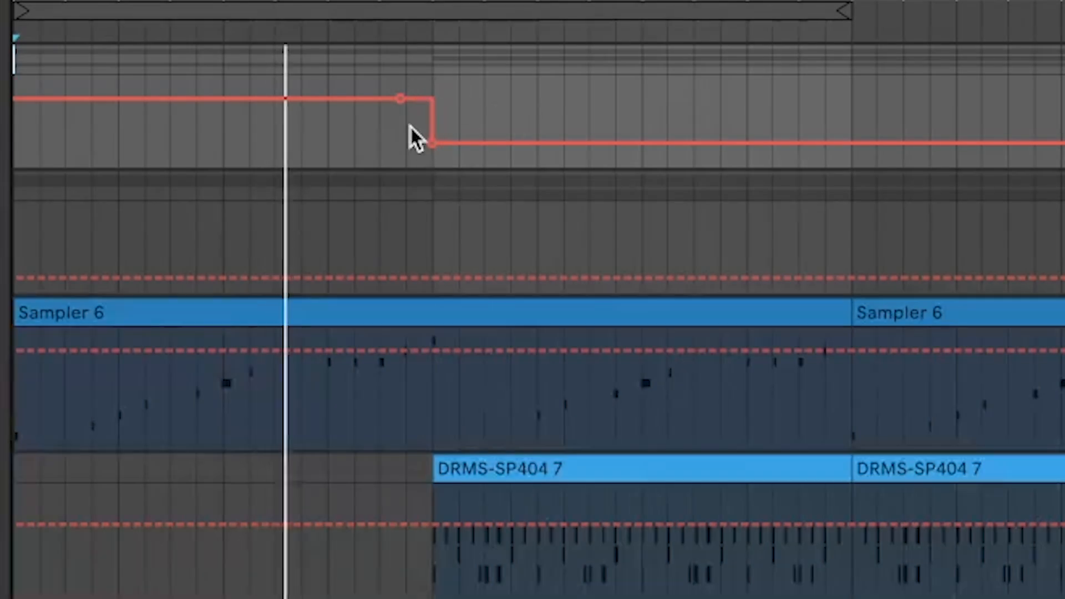
pyautogui.press('a')
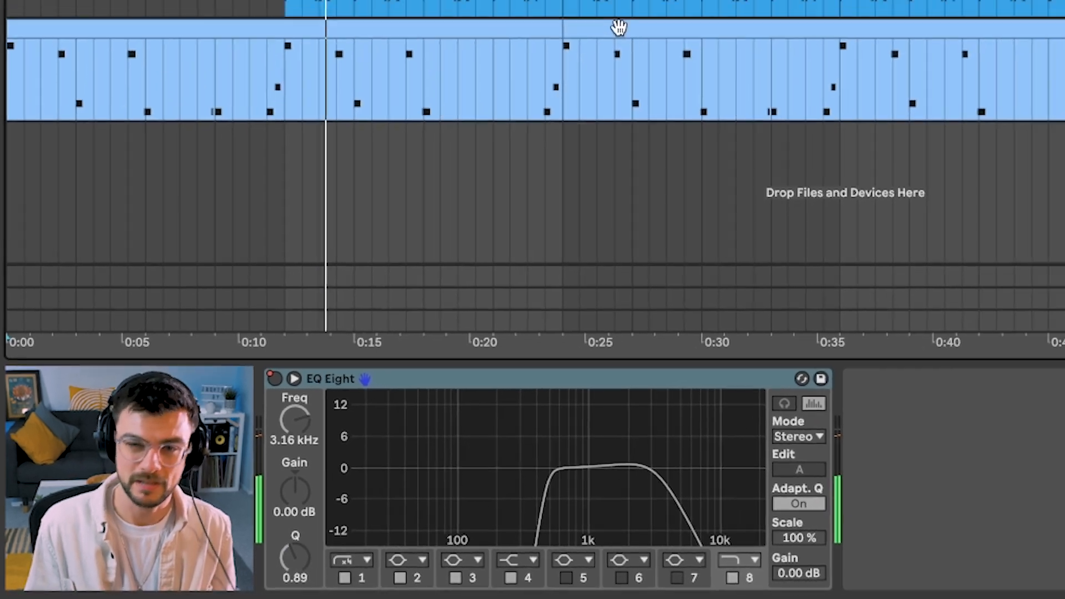
# Transpose the bass clip at bars 9 to 17 down an octave and duplicate it twice to fill up to bar 33
pyautogui.doubleClick(620, 27)
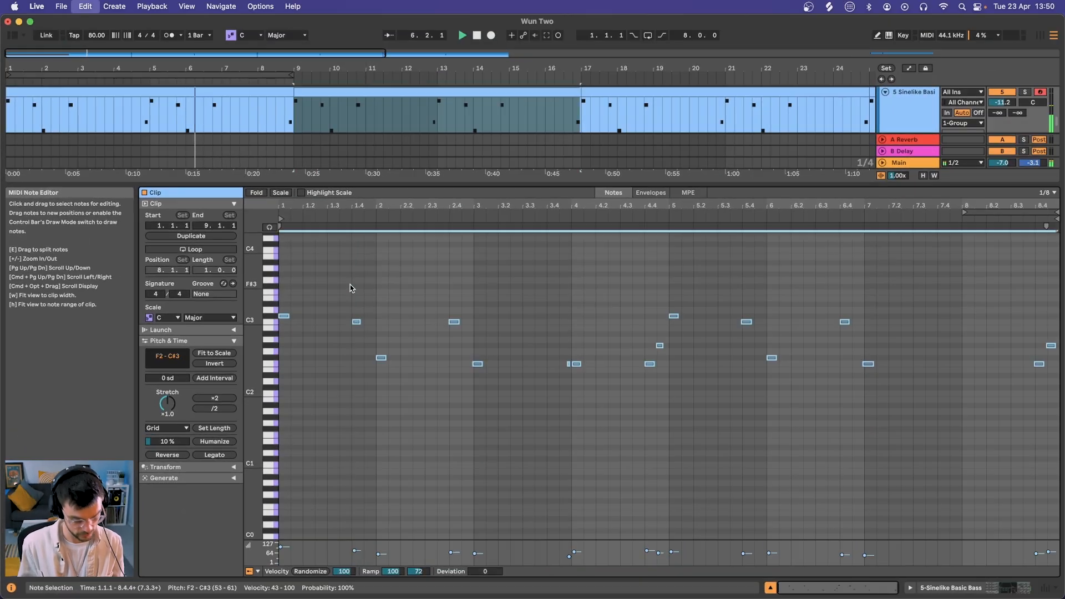
pyautogui.click(770, 589)
pyautogui.press('-')
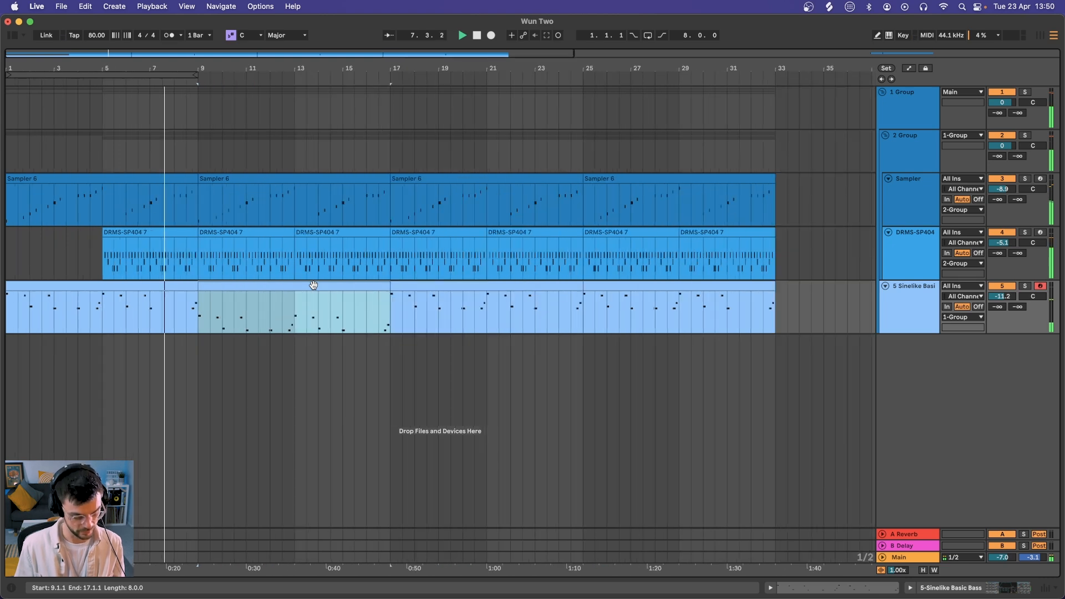
pyautogui.press('super+d')
pyautogui.press('super+d')
# Trim the start of the bar 13 drum clip to 13.3.3, leaving a short drum break
pyautogui.scroll(5, 175, 251)
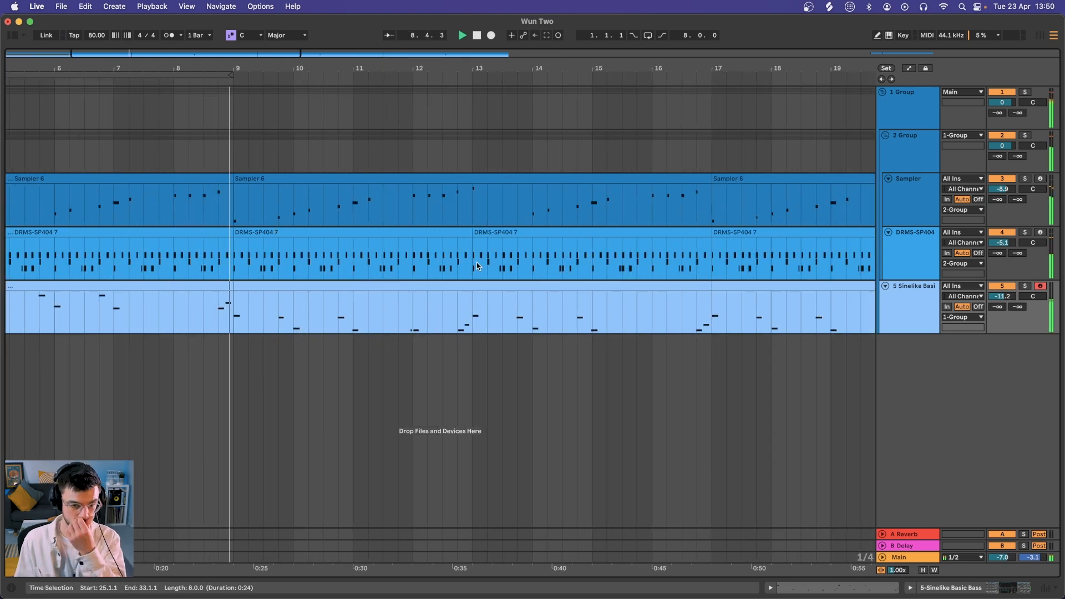
pyautogui.scroll(3, 477, 228)
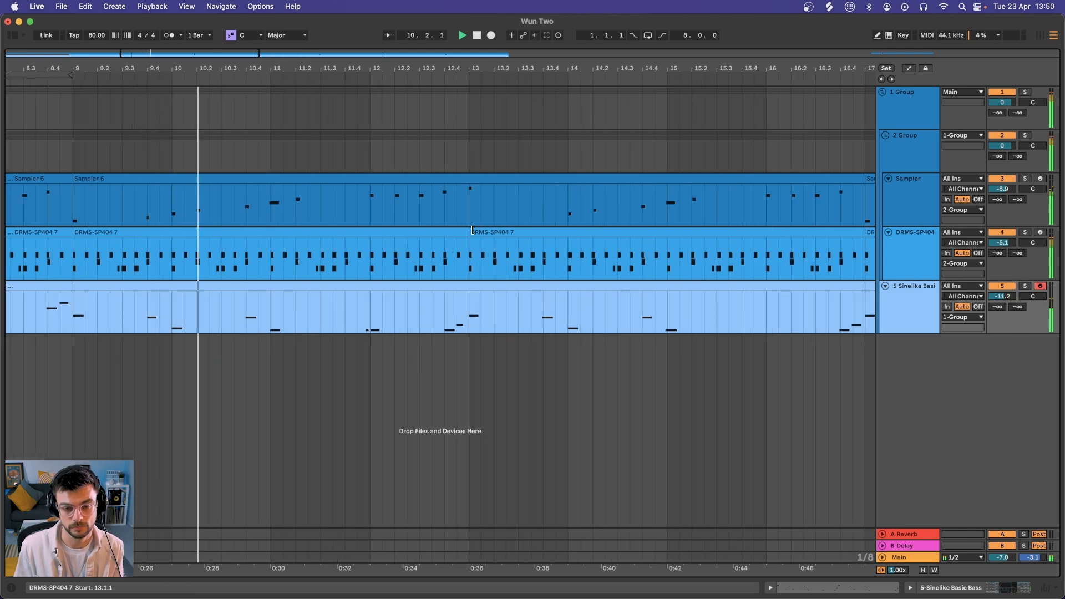
pyautogui.moveTo(473, 229); pyautogui.dragTo(521, 231)
pyautogui.doubleClick(531, 233)
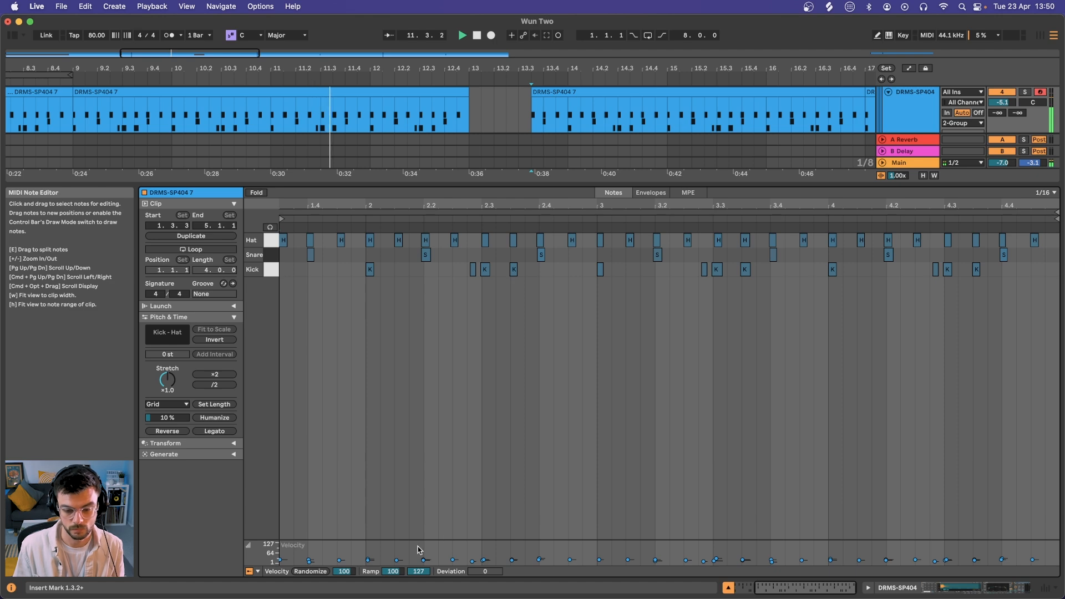
pyautogui.click(728, 588)
# Switch to Splice and bring RARE_percussion_chimes_dry_oneshot.wav into the Live arrangement on a new audio track at bar 17
pyautogui.scroll(-3, 516, 343)
pyautogui.hscroll(5, 503, 286)
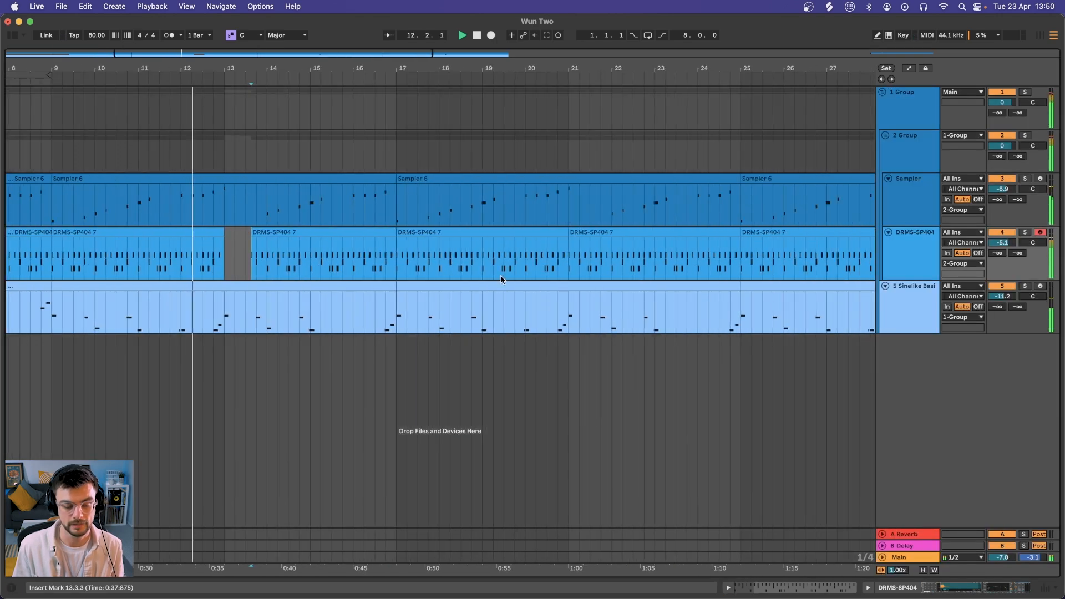
pyautogui.moveTo(240, 597)
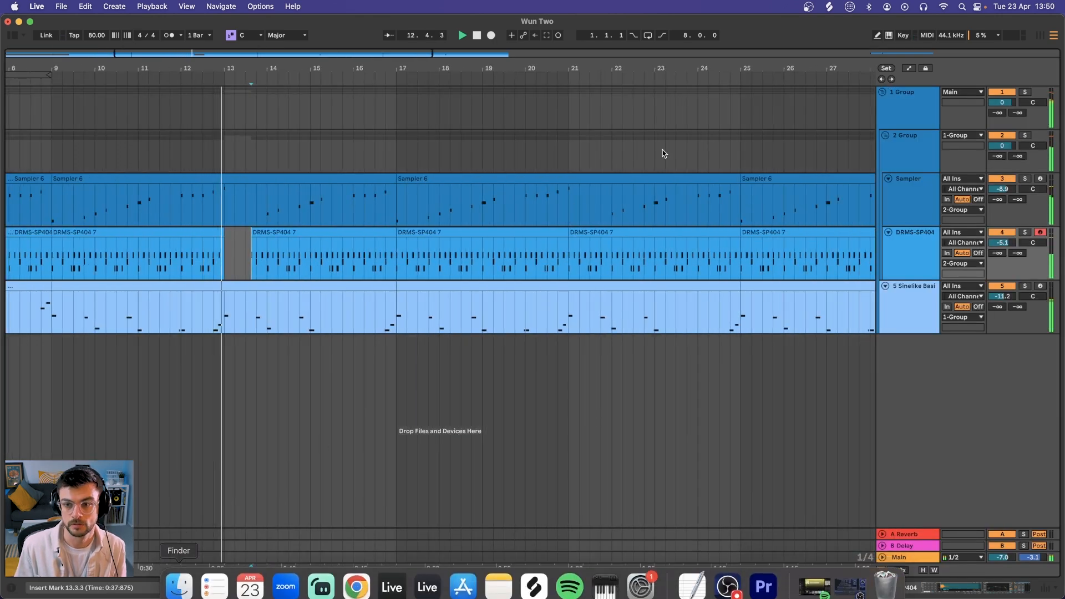
pyautogui.click(832, 7)
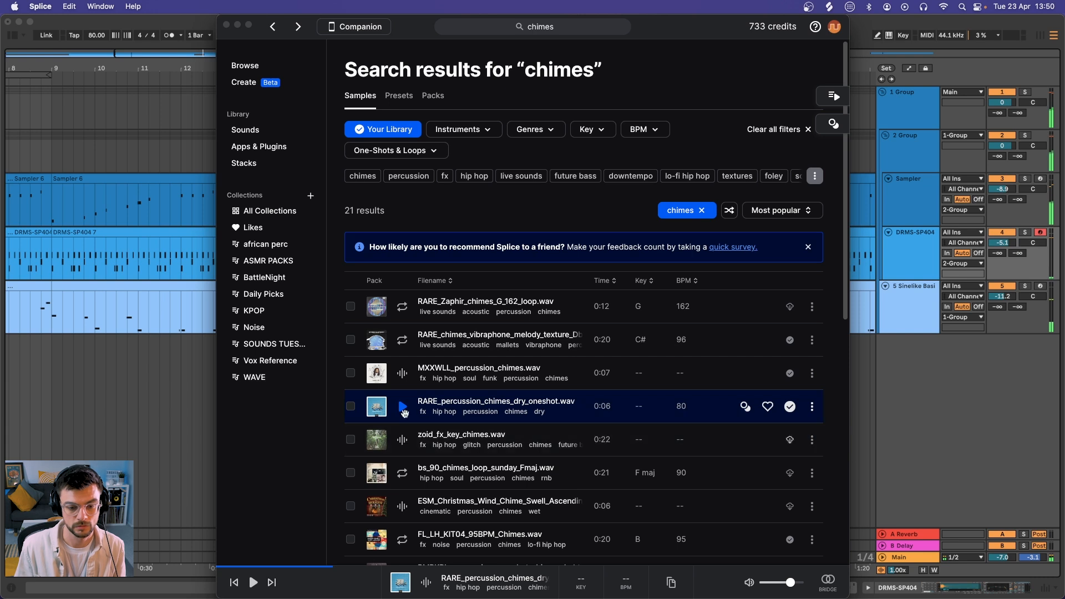
pyautogui.moveTo(410, 409); pyautogui.dragTo(117, 408)
pyautogui.moveTo(149, 341); pyautogui.dragTo(429, 360)
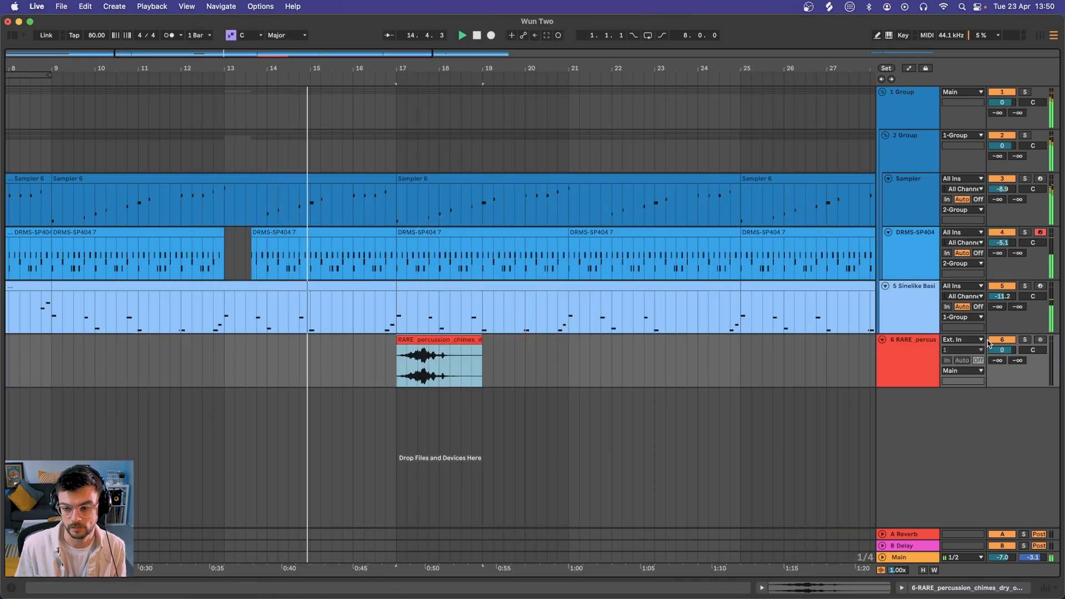
# Shift the chimes clip to start at 16.3.2 with a fade-in and fade-out, and set its track volume to -32.0 dB
pyautogui.moveTo(993, 349); pyautogui.dragTo(993, 383)
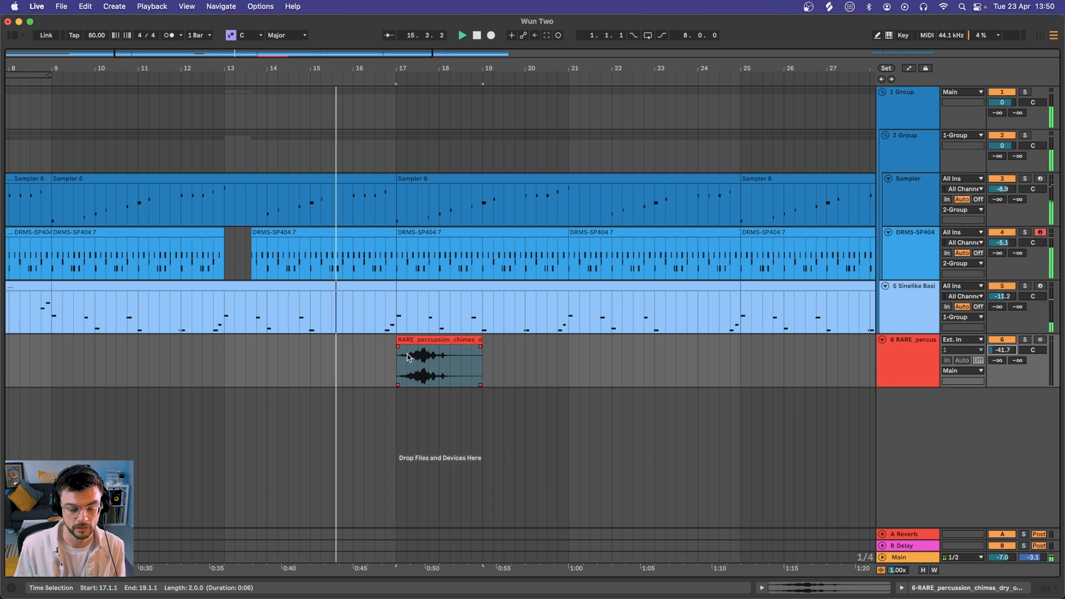
pyautogui.scroll(5, 408, 357)
pyautogui.moveTo(370, 340)
pyautogui.mouseDown()
pyautogui.moveTo(290, 349)
pyautogui.moveTo(367, 348)
pyautogui.mouseUp()
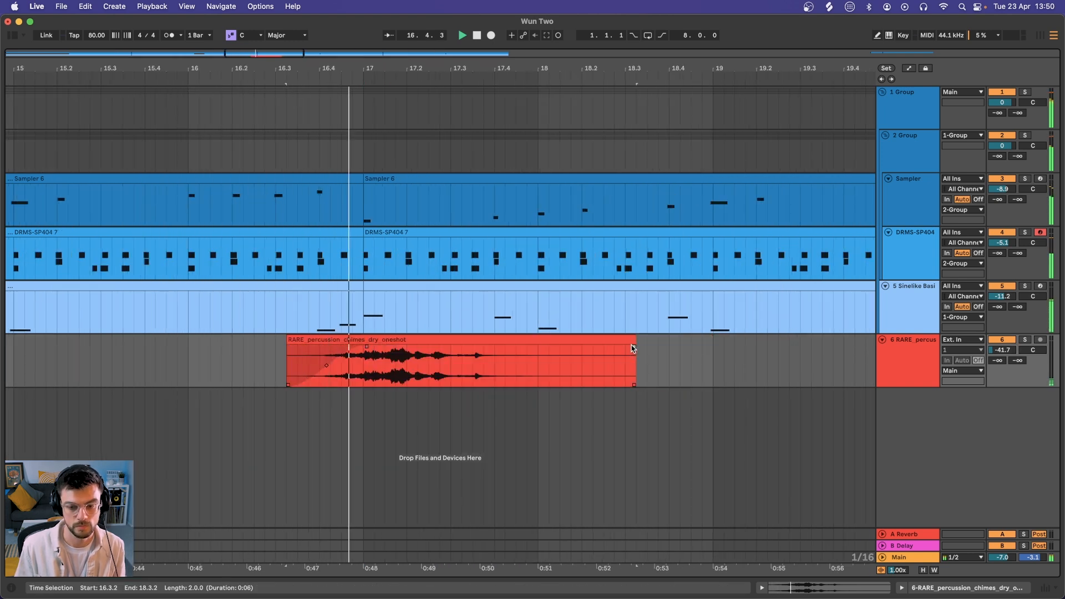
pyautogui.scroll(-2, 537, 357)
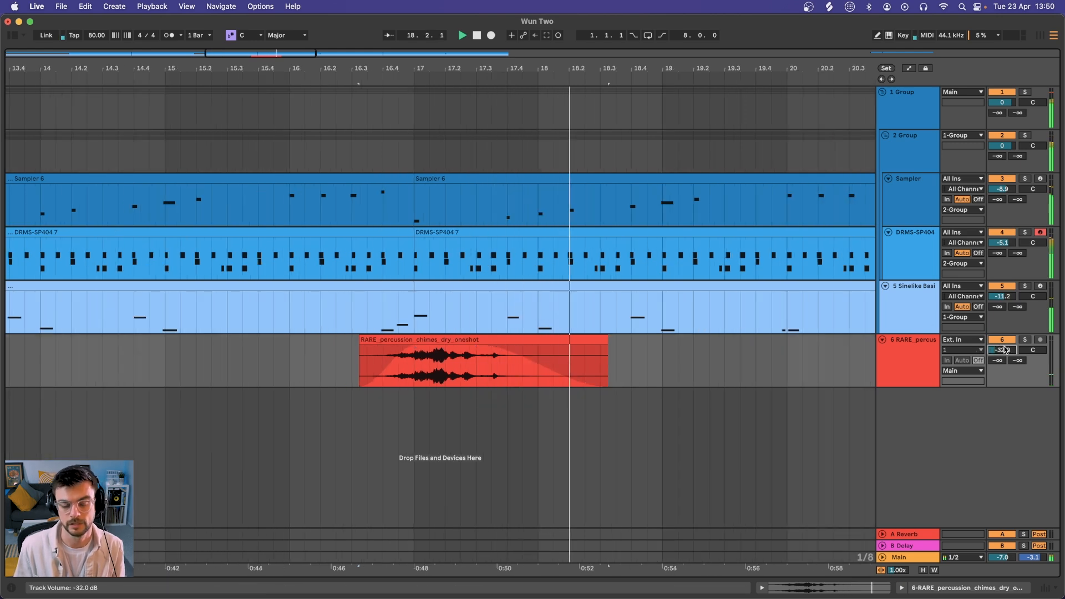
# Copy the chimes clip to 32.3.2, leading into bar 33
pyautogui.scroll(-8, 483, 387)
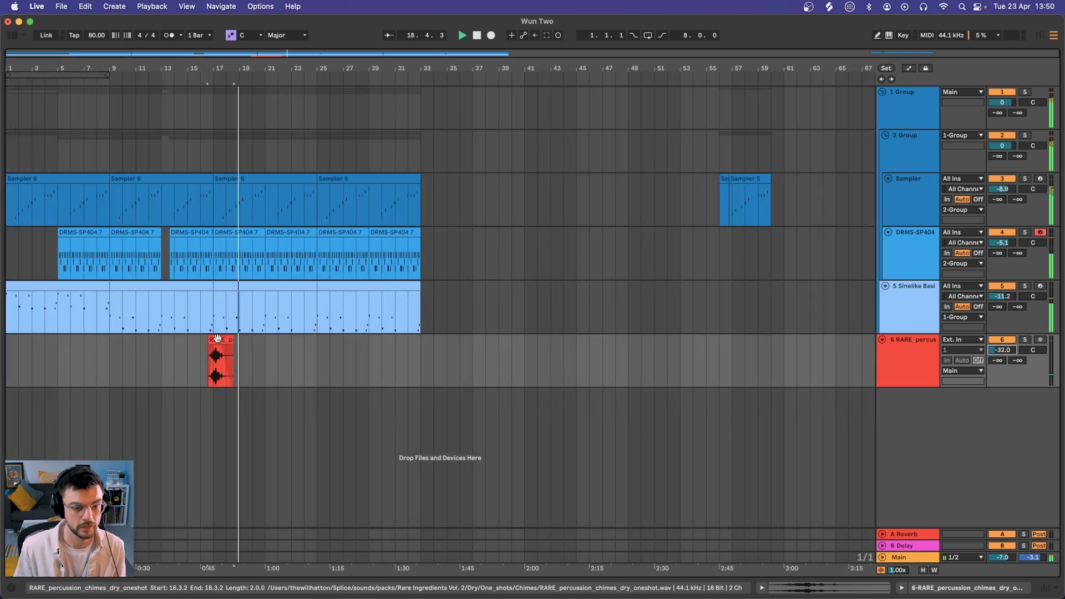
pyautogui.moveTo(217, 338); pyautogui.dragTo(425, 338)
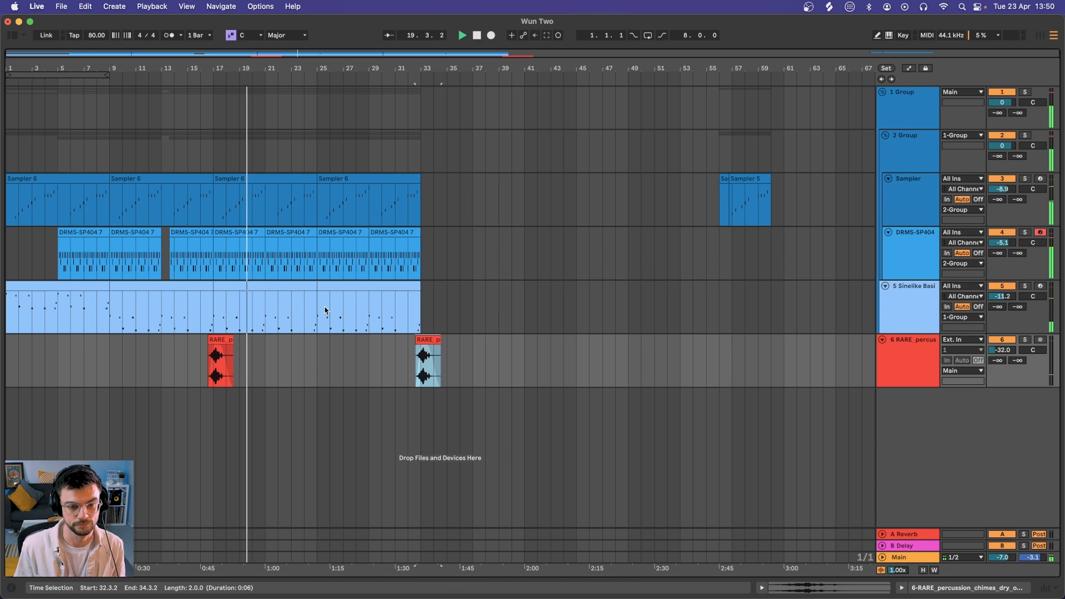
pyautogui.scroll(4, 325, 310)
# Set the chimes track's volume to -30.0 dB and open its device chain
pyautogui.moveTo(1003, 353); pyautogui.dragTo(1003, 350)
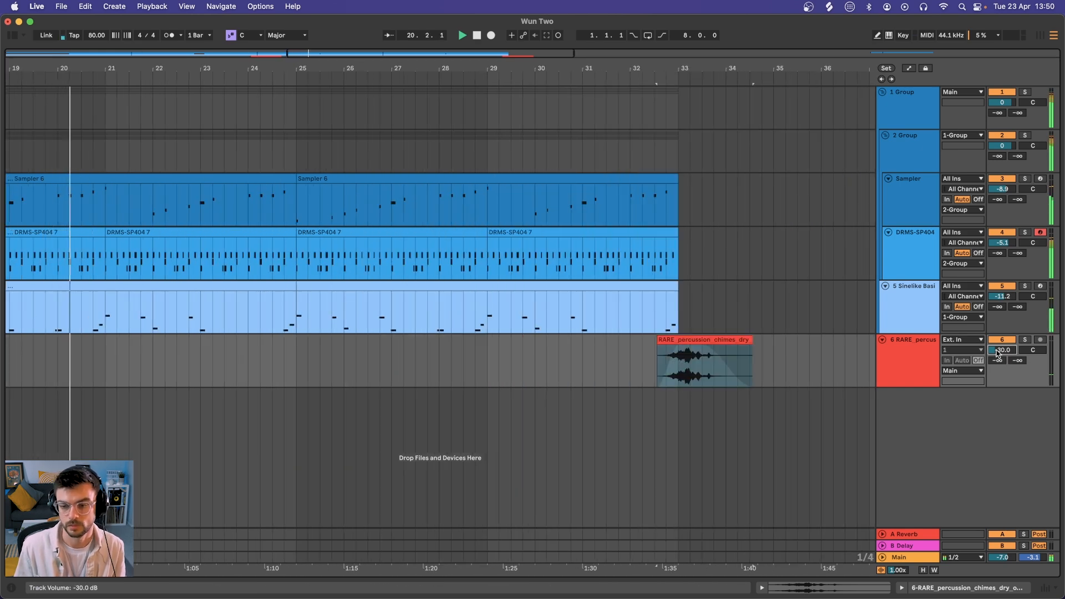
pyautogui.doubleClick(916, 358)
pyautogui.press('super+alt+b')
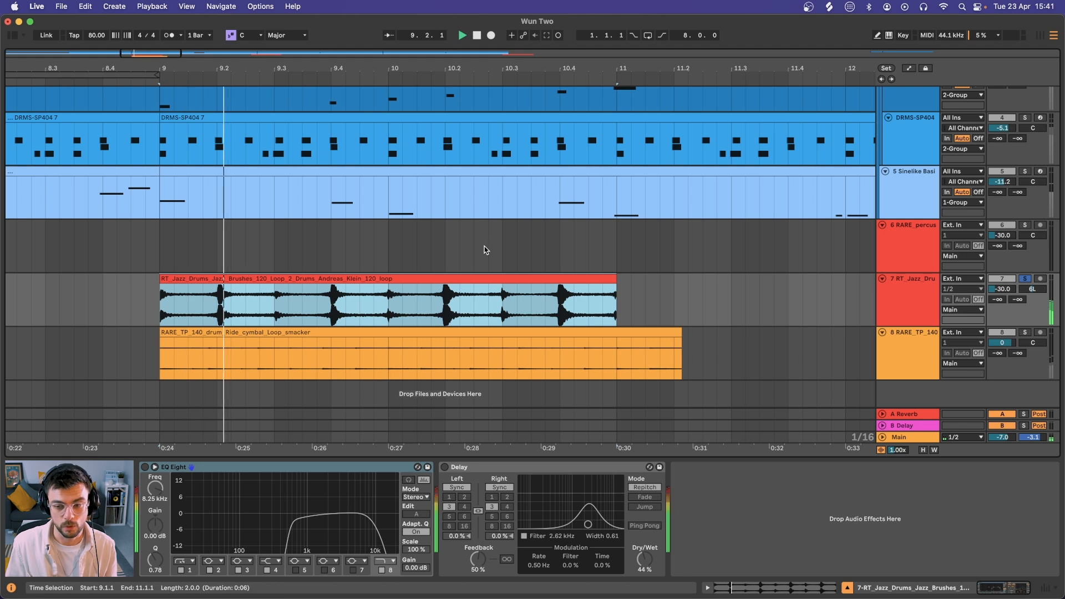
# Set the volume of the soloed jazz brushes loop track to -10.9 dB
pyautogui.moveTo(1018, 294); pyautogui.dragTo(1017, 269)
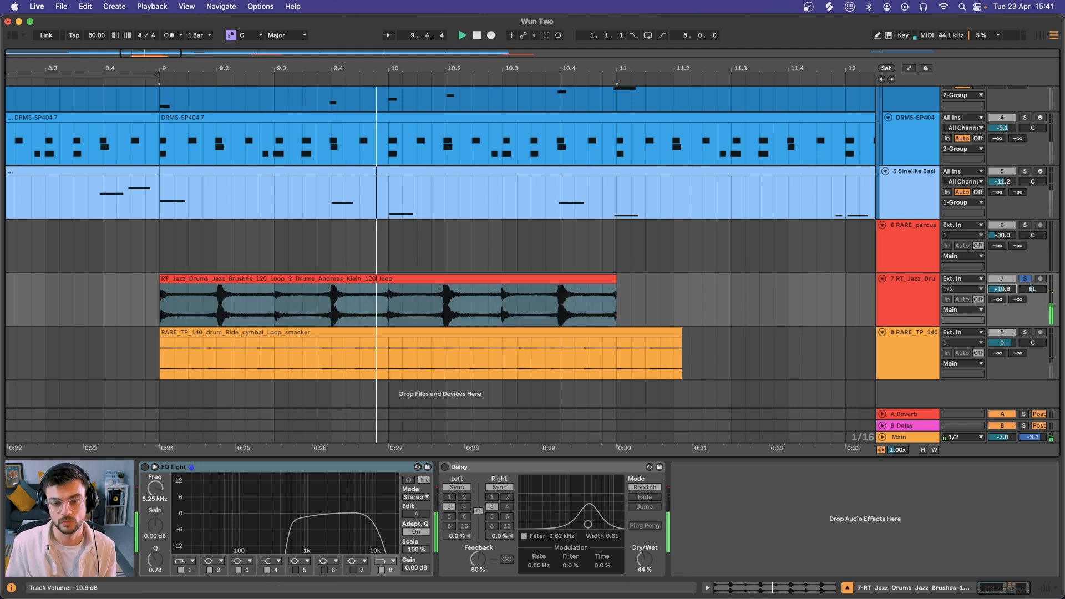
# Duplicate the jazz brushes loop clip repeatedly so it fills its track from bar 9 to bar 37
pyautogui.click(577, 281)
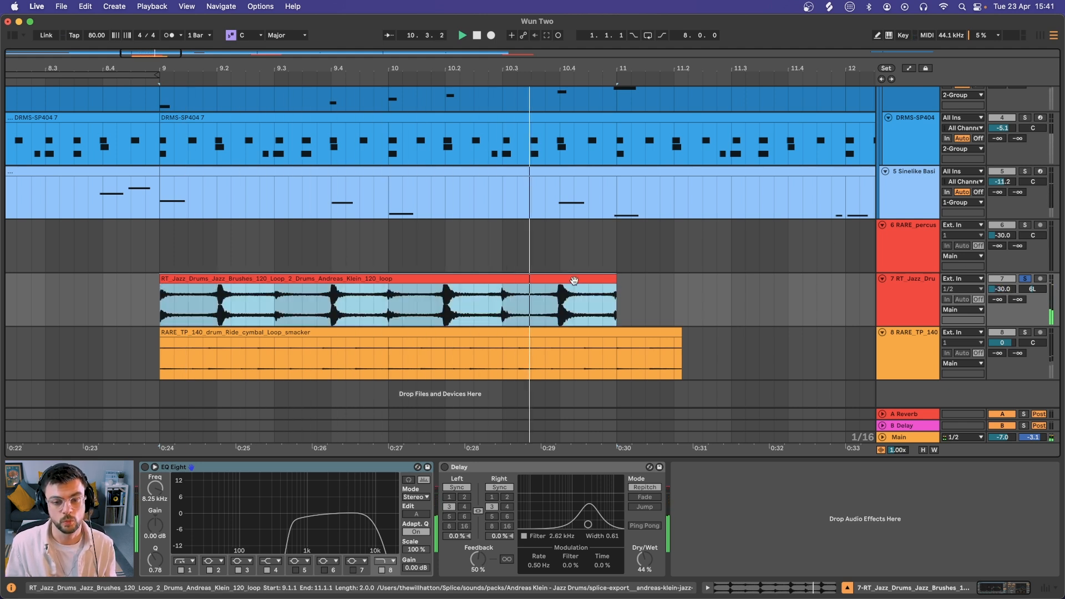
pyautogui.press('super+d')
pyautogui.press('super+d')
pyautogui.press('super+d')
pyautogui.press('super+d')
pyautogui.press('super+d')
pyautogui.press('super+d')
pyautogui.press('super+d')
pyautogui.press('super+d')
pyautogui.press('super+d')
pyautogui.press('super+d')
pyautogui.press('super+d')
pyautogui.press('super+d')
pyautogui.press('super+d')
pyautogui.scroll(-5, 568, 283)
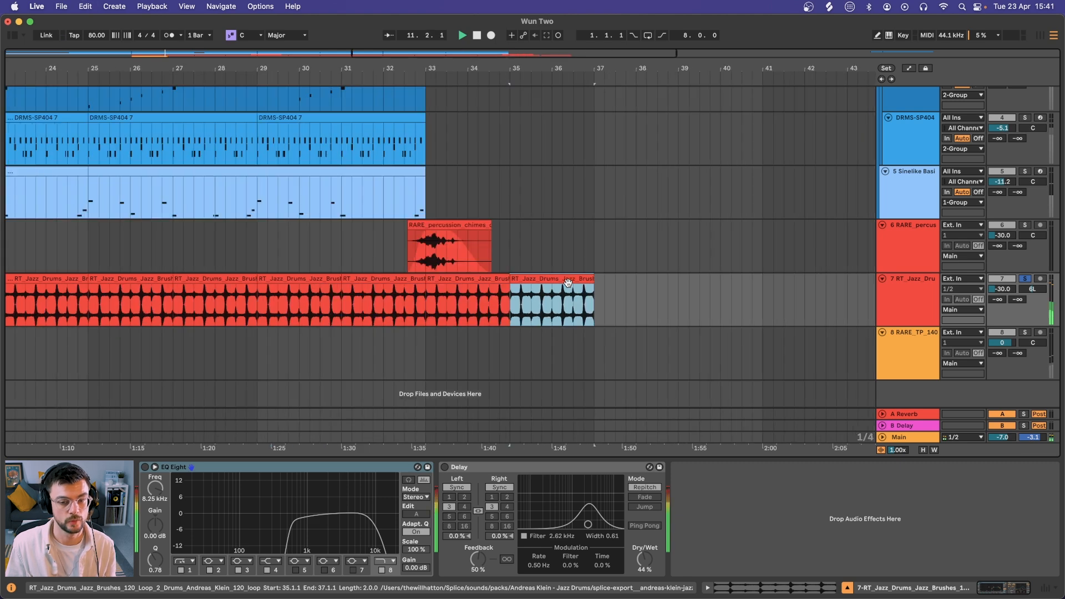
# Switch on the EQ Eight on the jazz brushes loop track
pyautogui.hscroll(-15, 566, 282)
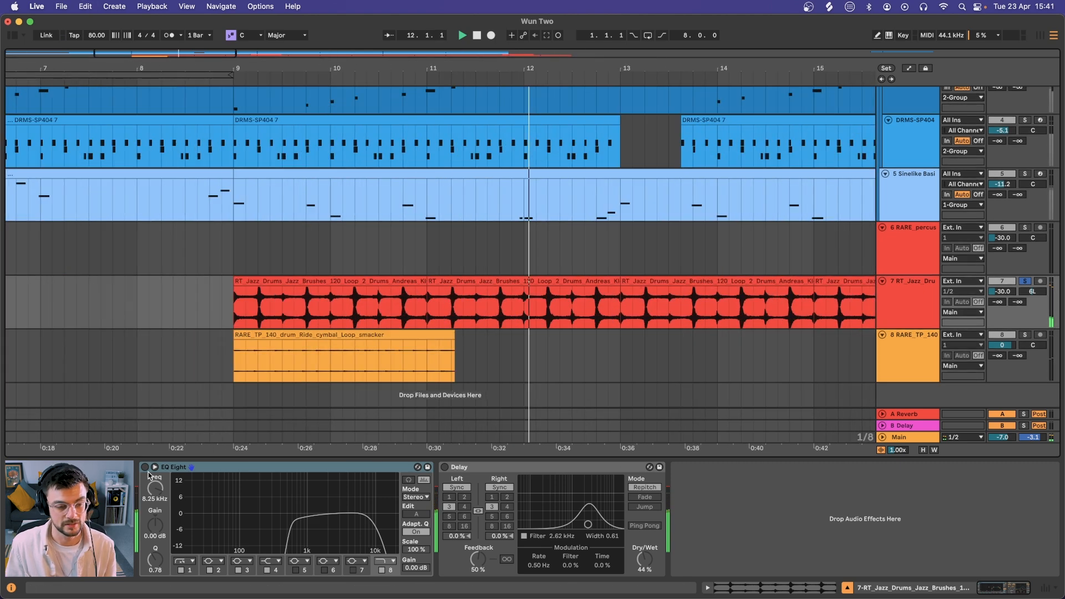
pyautogui.click(145, 467)
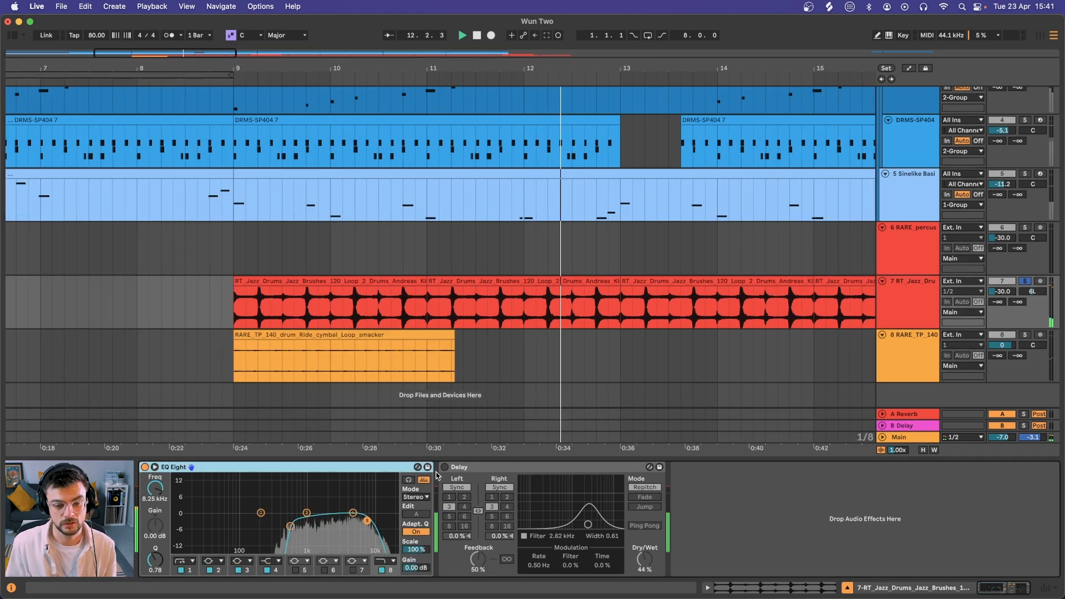
# Play the ride cymbal loop clip and set its warp BPM to 99.00
pyautogui.hscroll(5, 572, 376)
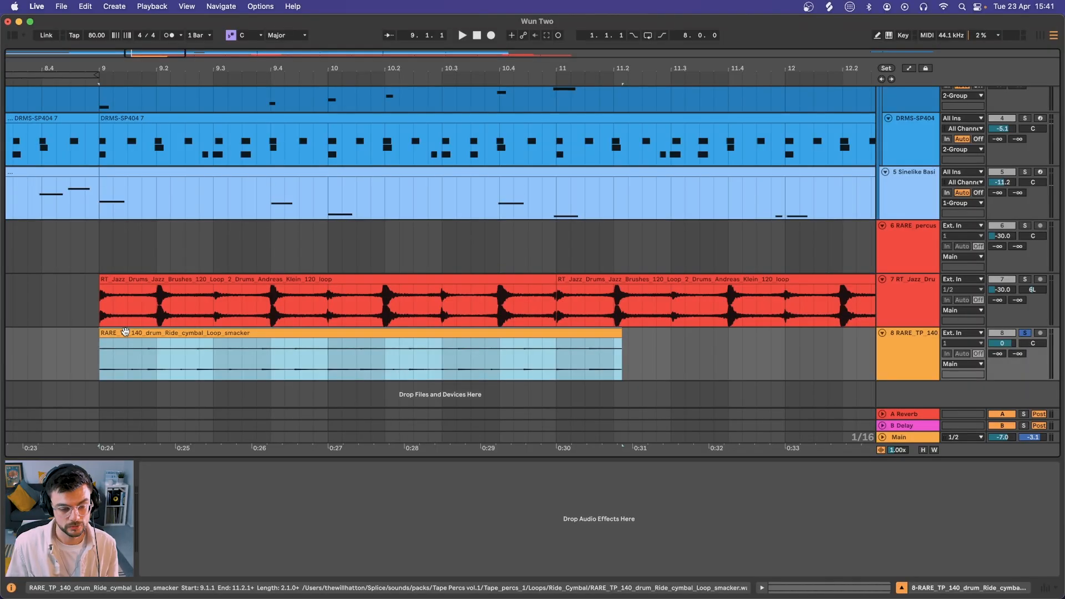
pyautogui.press('space')
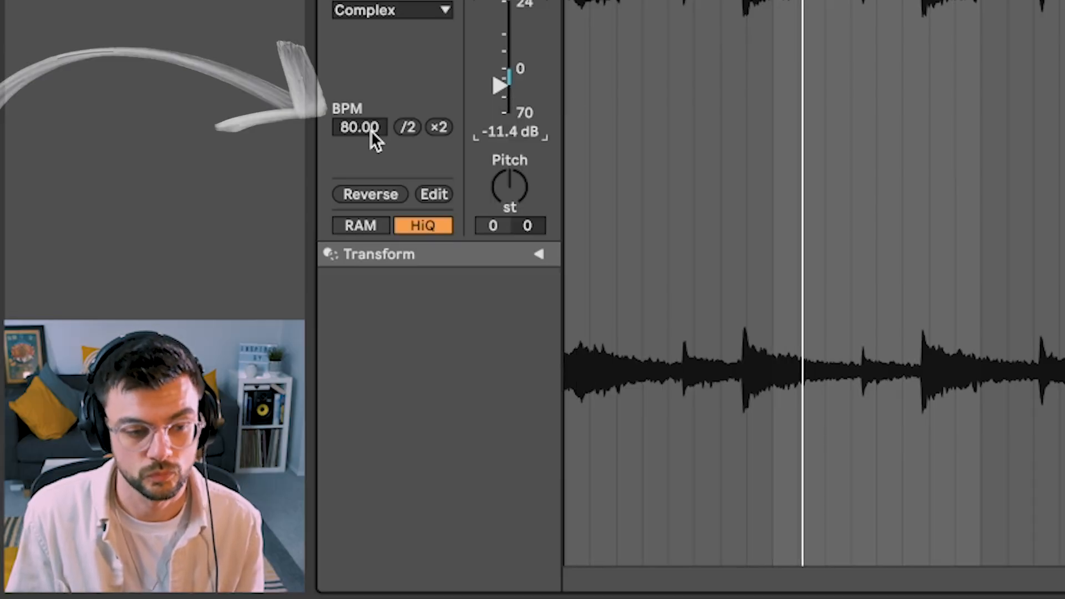
pyautogui.moveTo(371, 131); pyautogui.dragTo(371, 116)
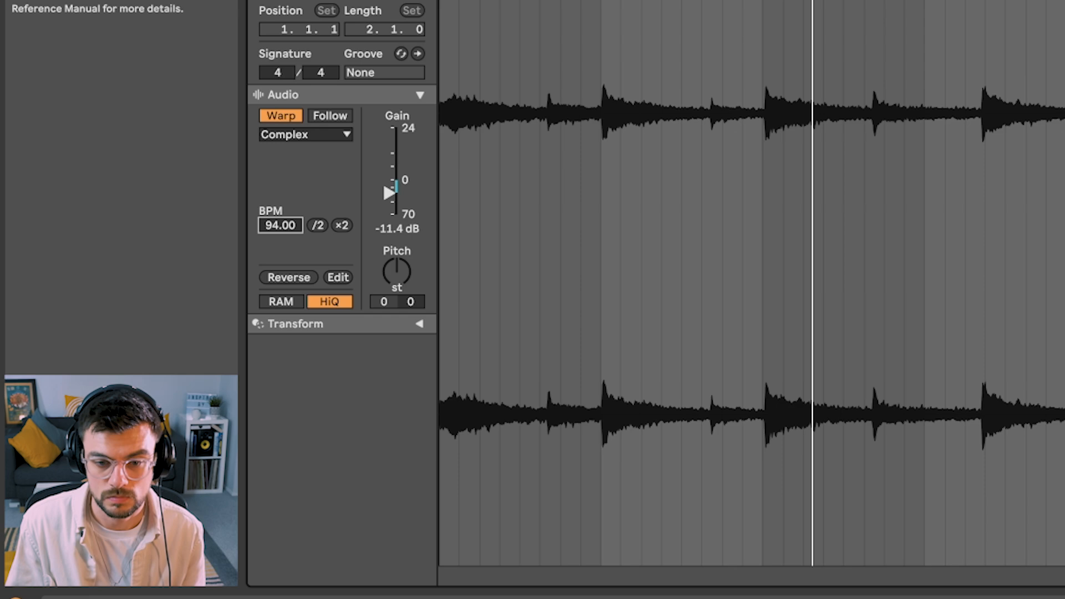
pyautogui.moveTo(280, 225); pyautogui.dragTo(280, 219)
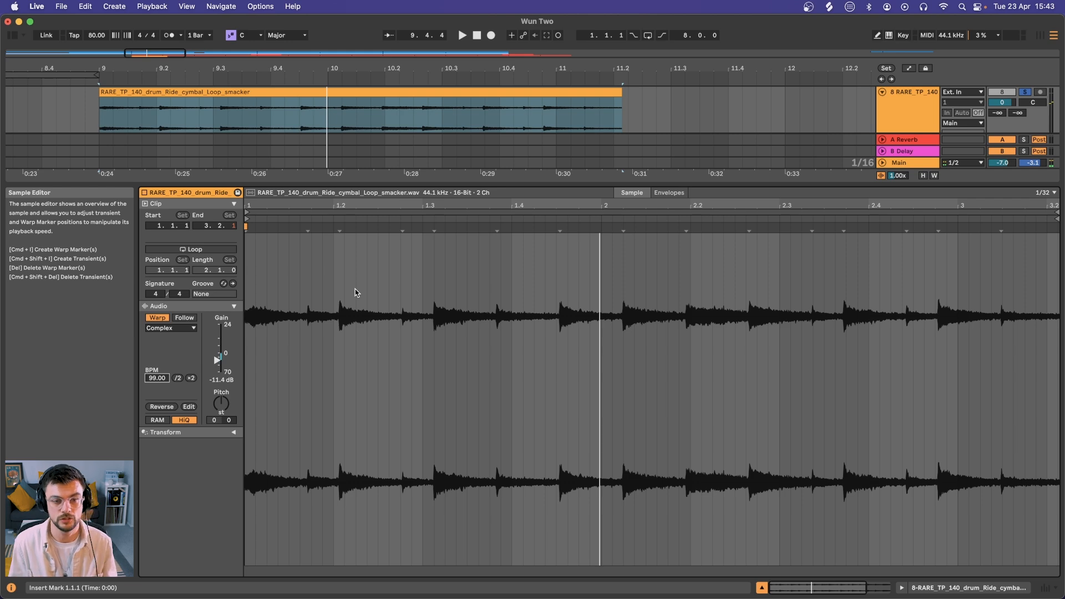
# Shorten the ride cymbal loop clip to the single bar from 9 to 10 and duplicate it repeatedly along its track
pyautogui.click(329, 115)
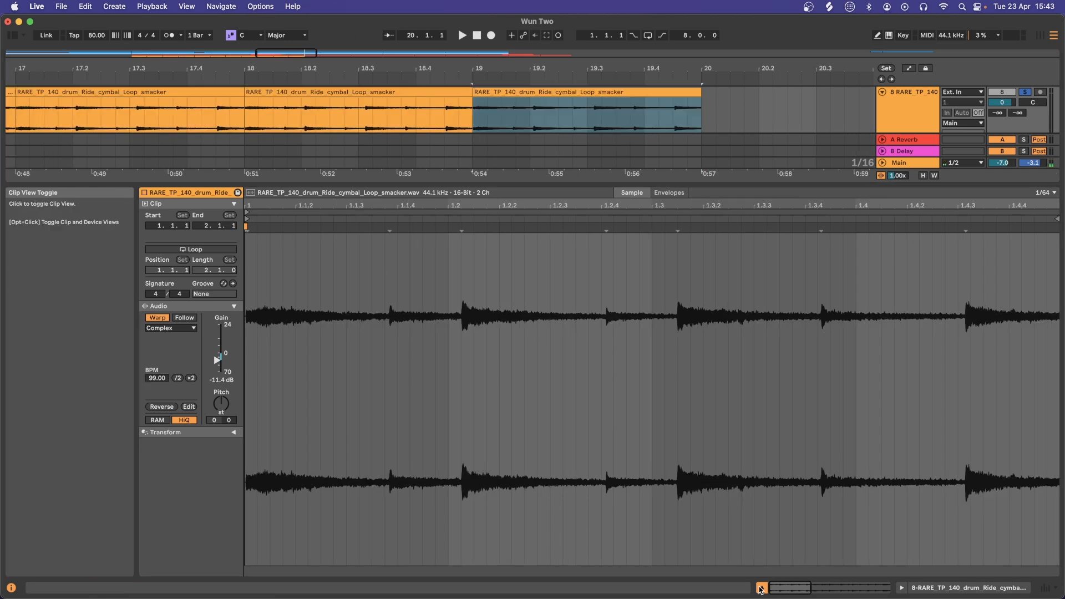
pyautogui.click(763, 588)
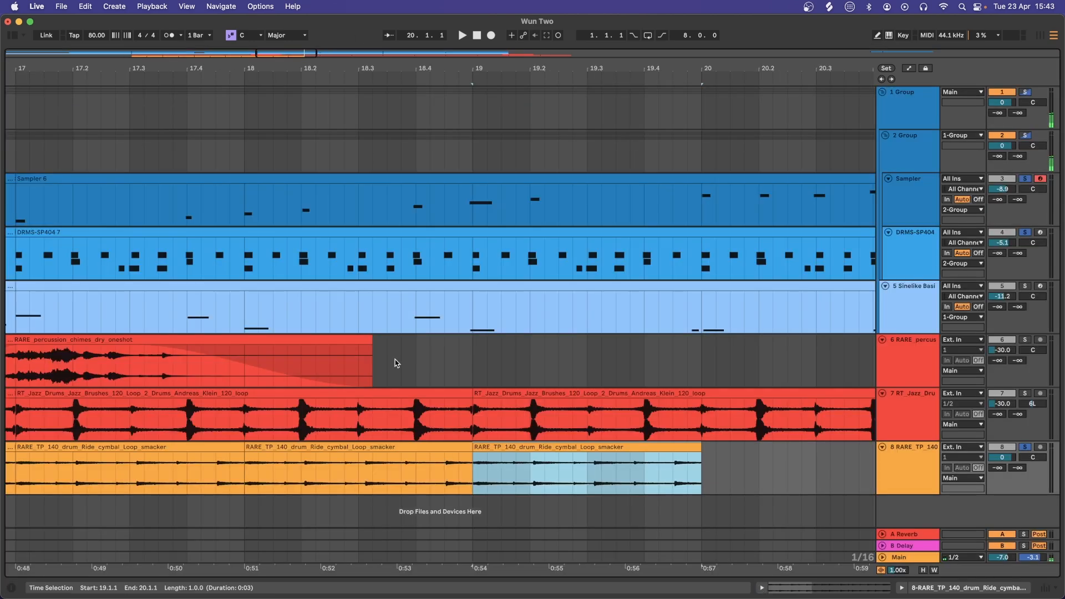
pyautogui.scroll(-10, 396, 364)
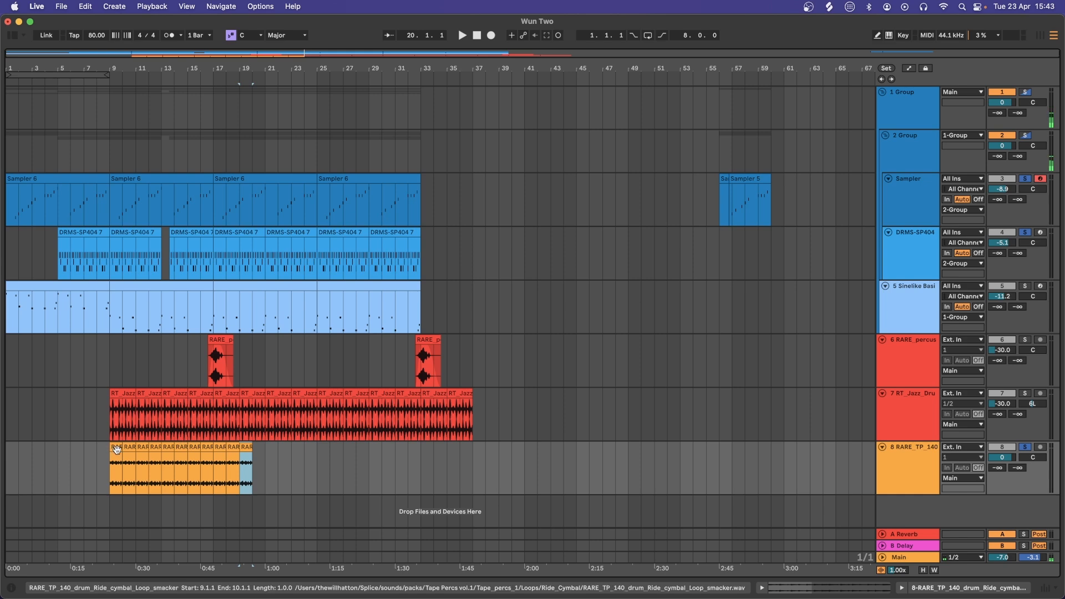
pyautogui.press('cmd+d')
pyautogui.scroll(5, 116, 450)
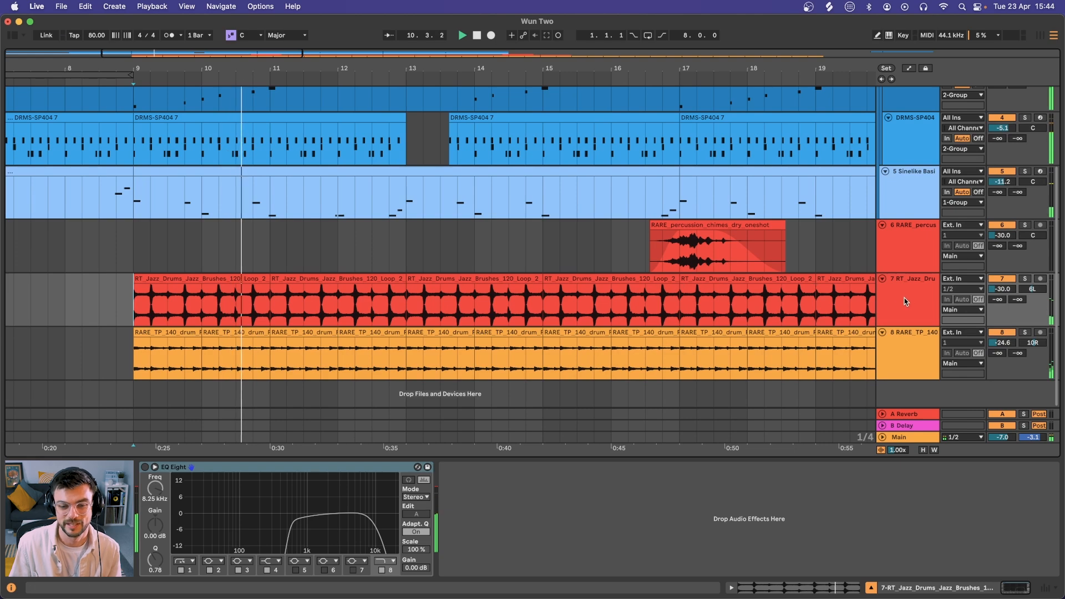
# Group the jazz brushes and ride cymbal loop tracks and add a Compressor to the group
pyautogui.click(910, 357)
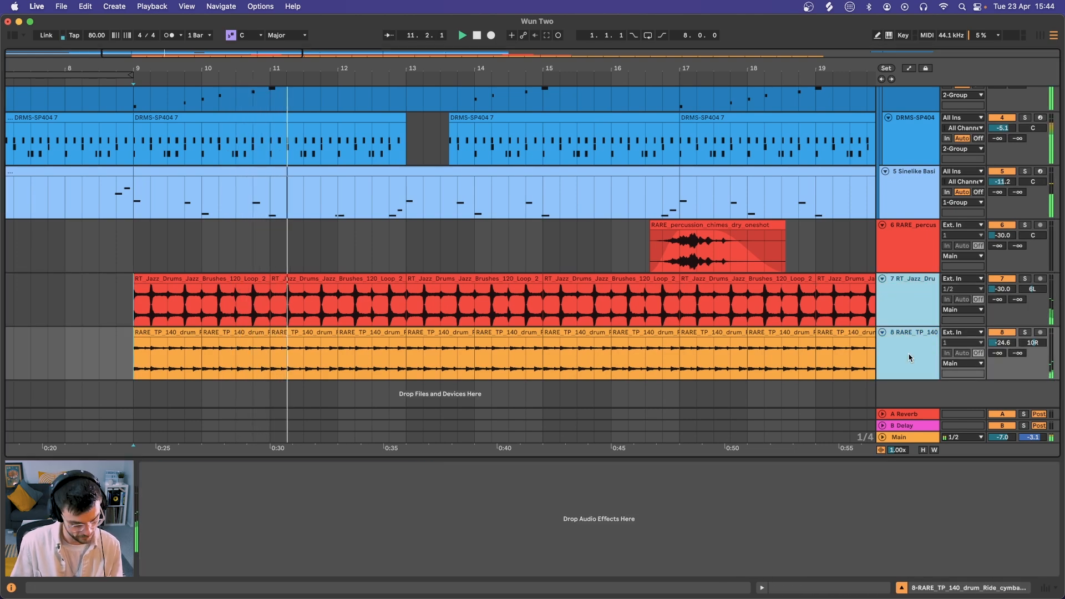
pyautogui.press('super+g')
pyautogui.click(12, 35)
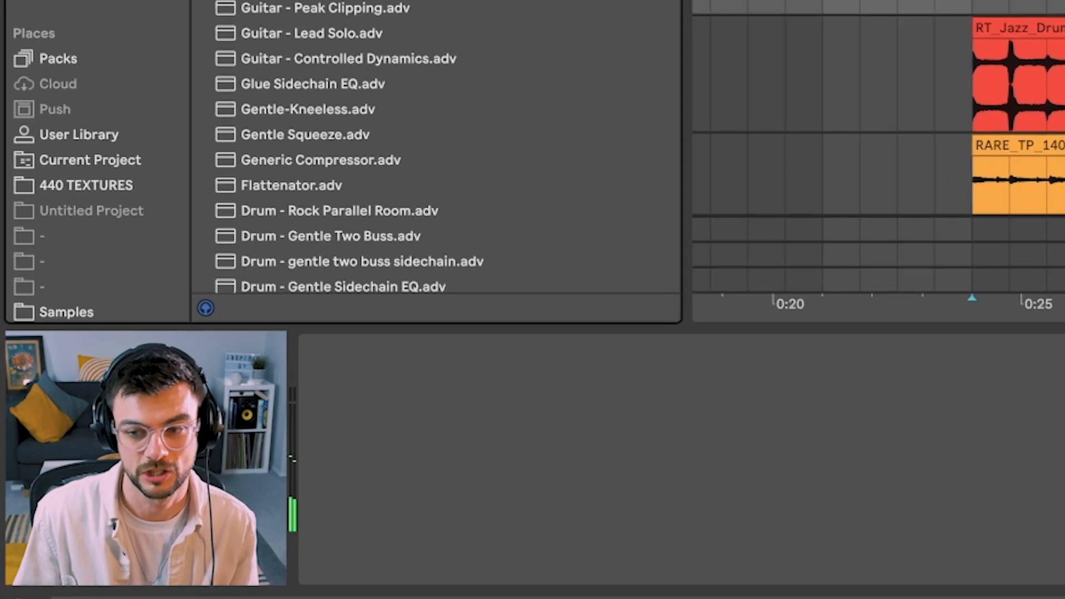
pyautogui.doubleClick(130, 116)
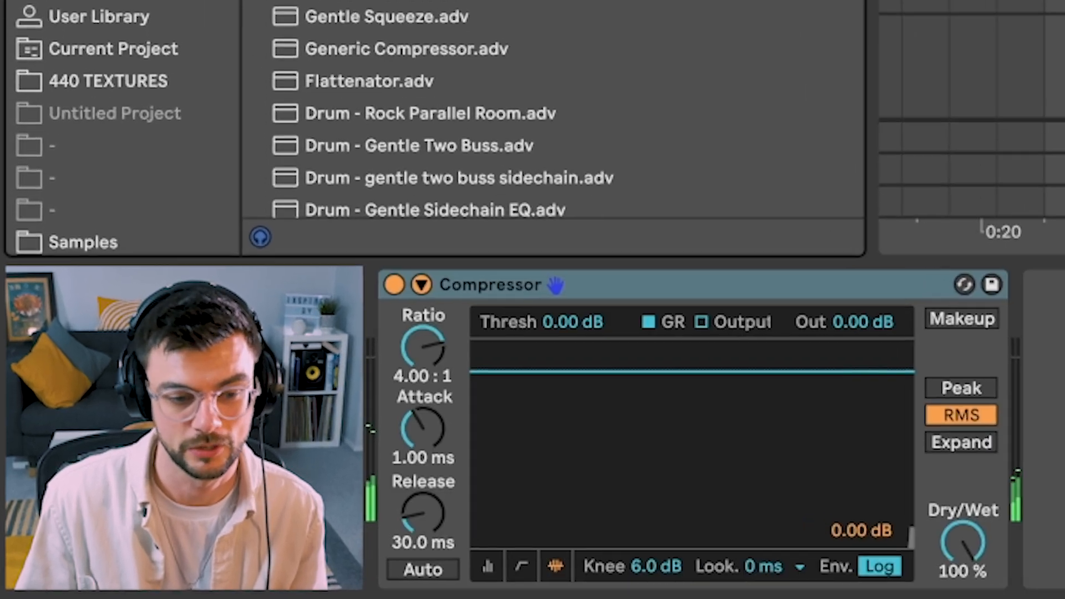
# Enable the Compressor's sidechain with audio from DRMS-SP404, tapped at its Pre FX source
pyautogui.click(439, 272)
pyautogui.click(452, 308)
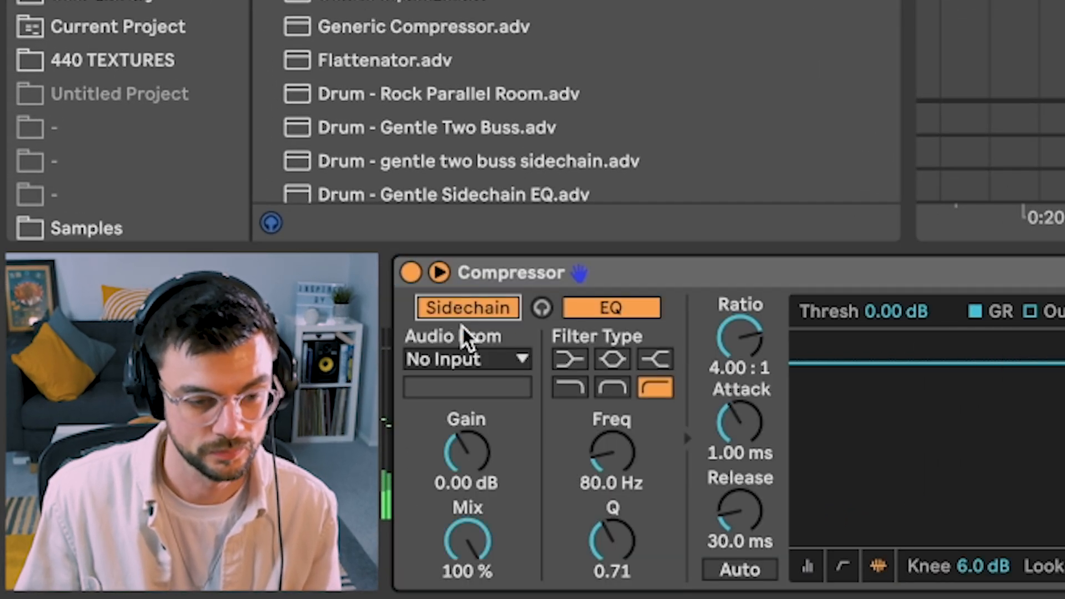
pyautogui.click(469, 360)
pyautogui.click(494, 89)
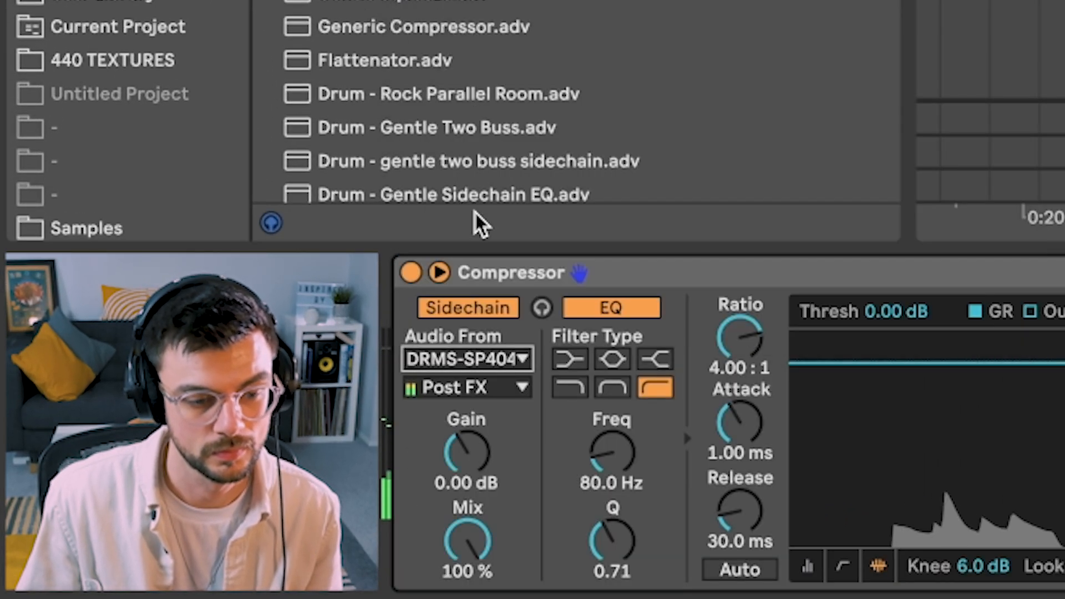
pyautogui.click(471, 388)
pyautogui.click(533, 156)
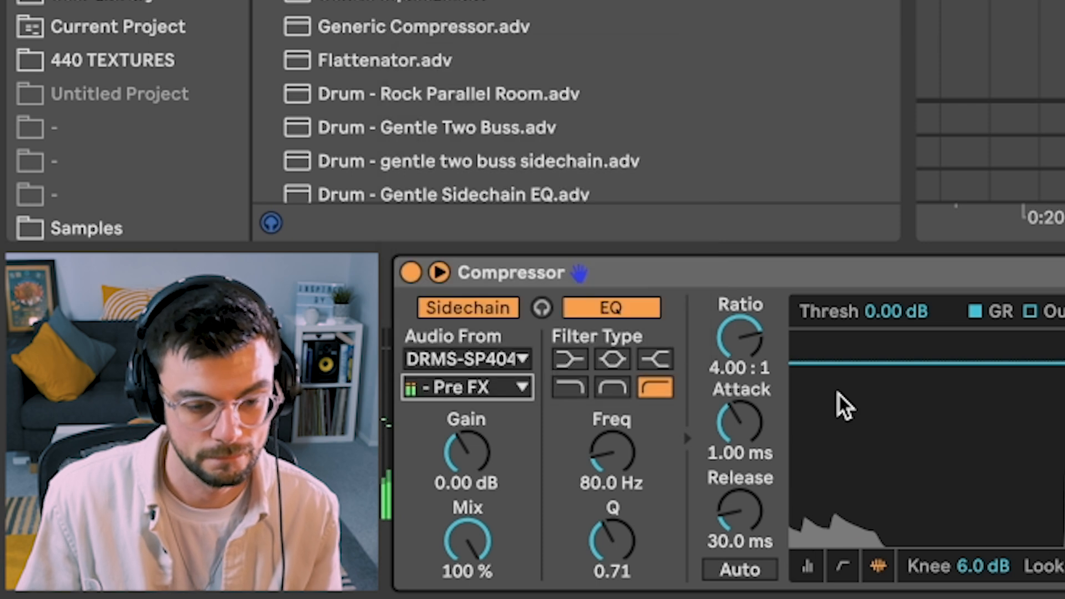
# Switch the Compressor to its level meter display and lower the threshold so the drums duck the grouped loops
pyautogui.click(807, 567)
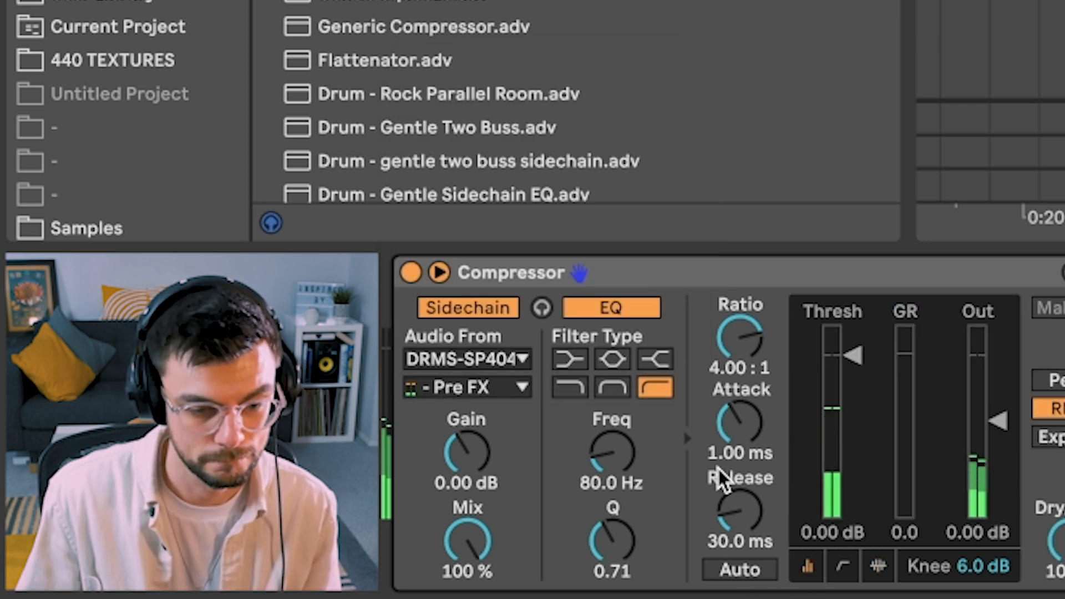
pyautogui.moveTo(853, 377); pyautogui.dragTo(850, 465)
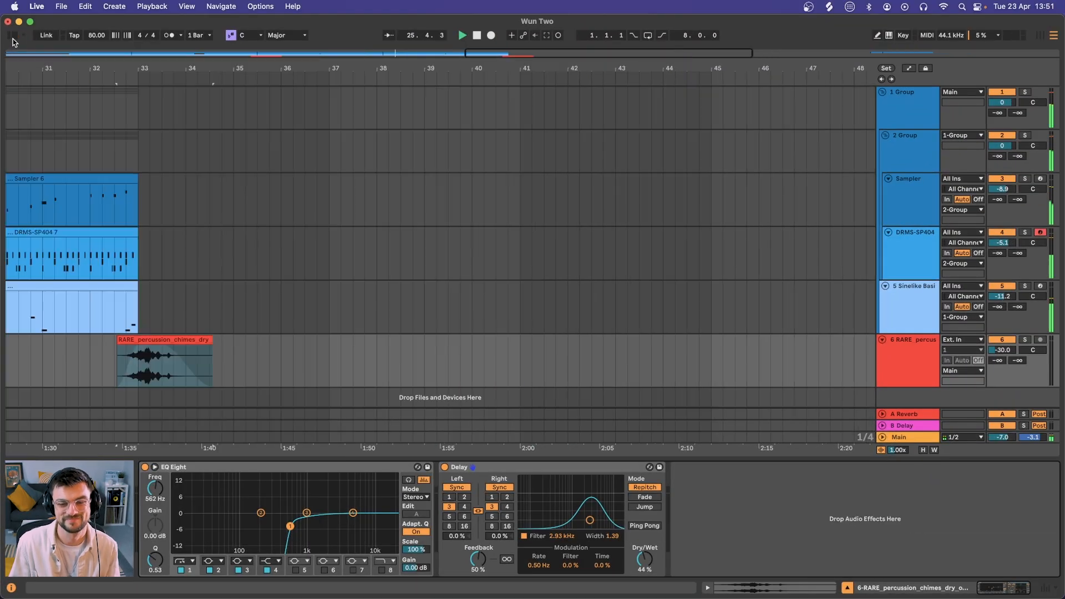
pyautogui.scroll(4, 46, 282)
pyautogui.hscroll(-20, 46, 282)
pyautogui.scroll(-8, 353, 253)
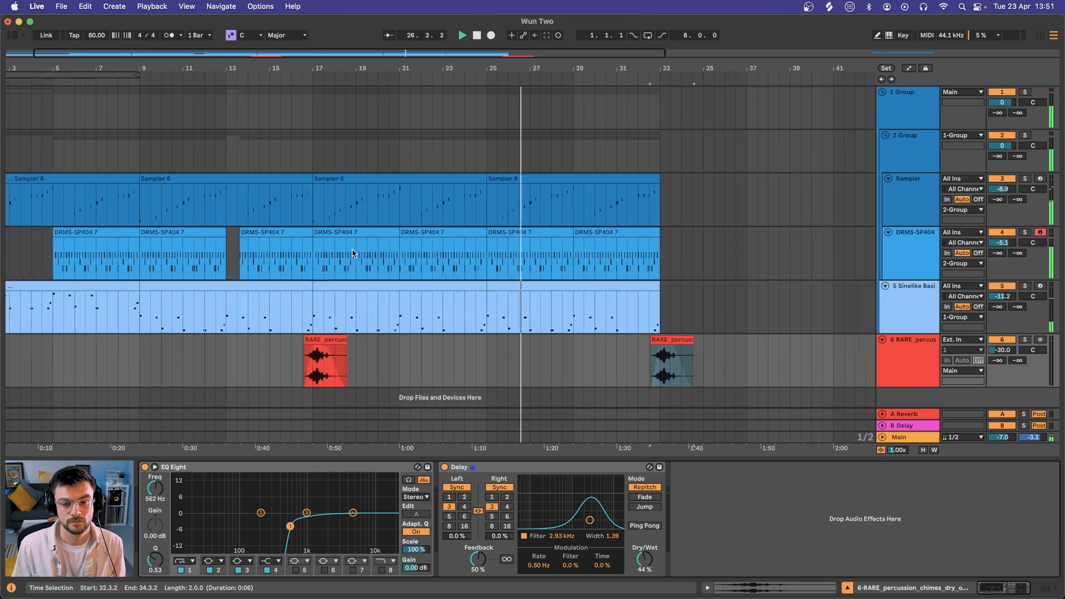
pyautogui.hscroll(2, 353, 253)
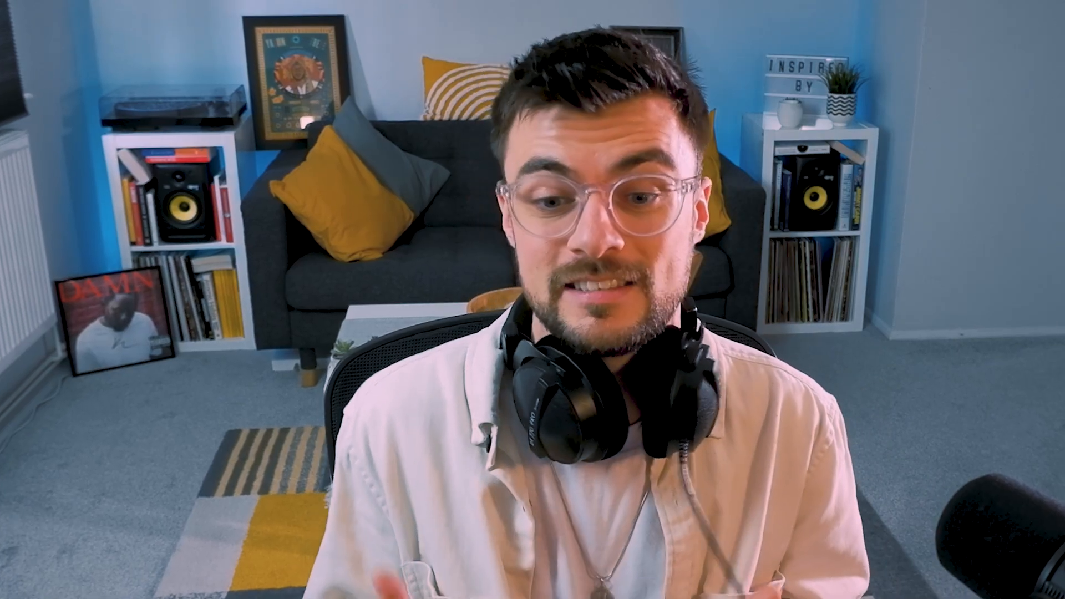